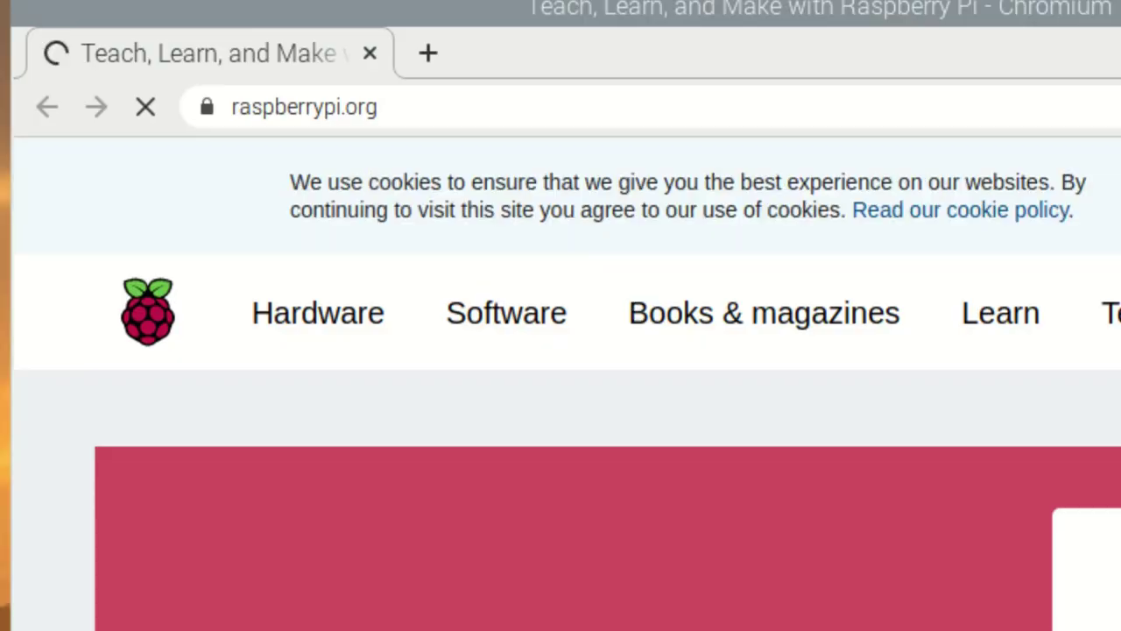
- Search the web for 'notes ethercat linuxcnc' to find EtherCAT install notes
{"action": "type", "text": "notes ethercat"}
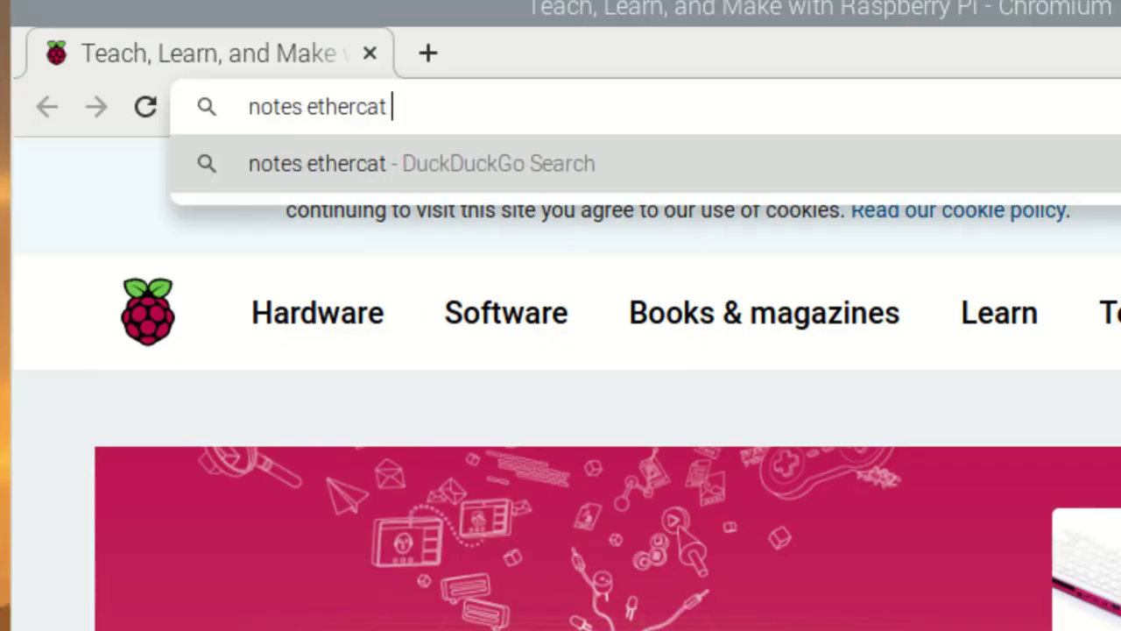
{"action": "type", "text": "c"}
{"action": "key", "text": "Return"}
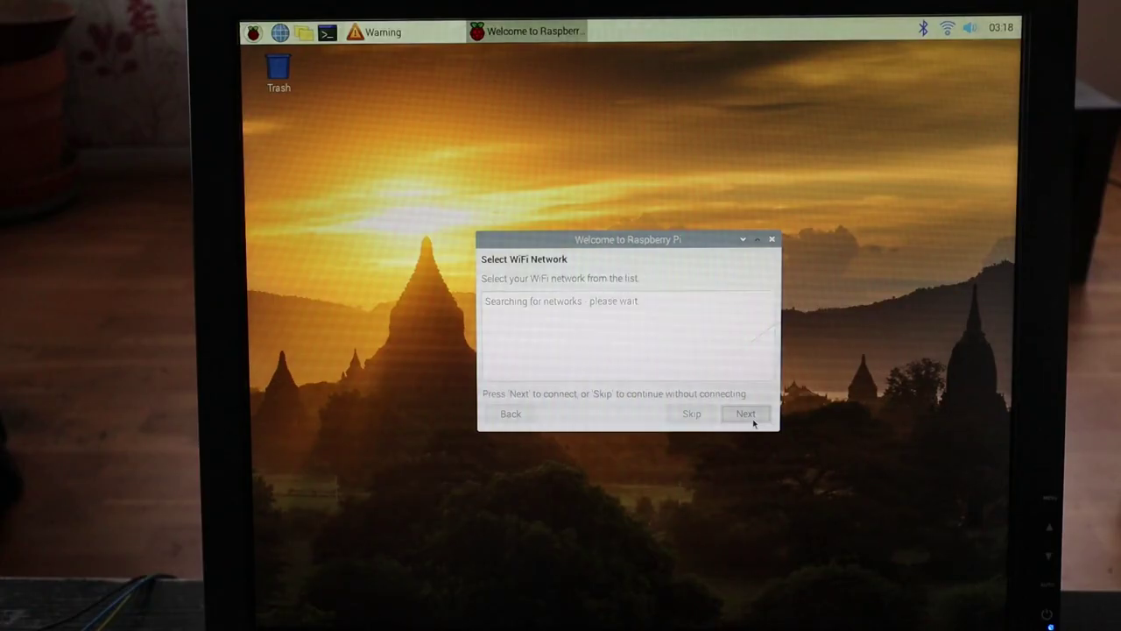
- Move past the Select WiFi Network page to the Update Software step
{"action": "left_click", "coordinate": [752, 417]}
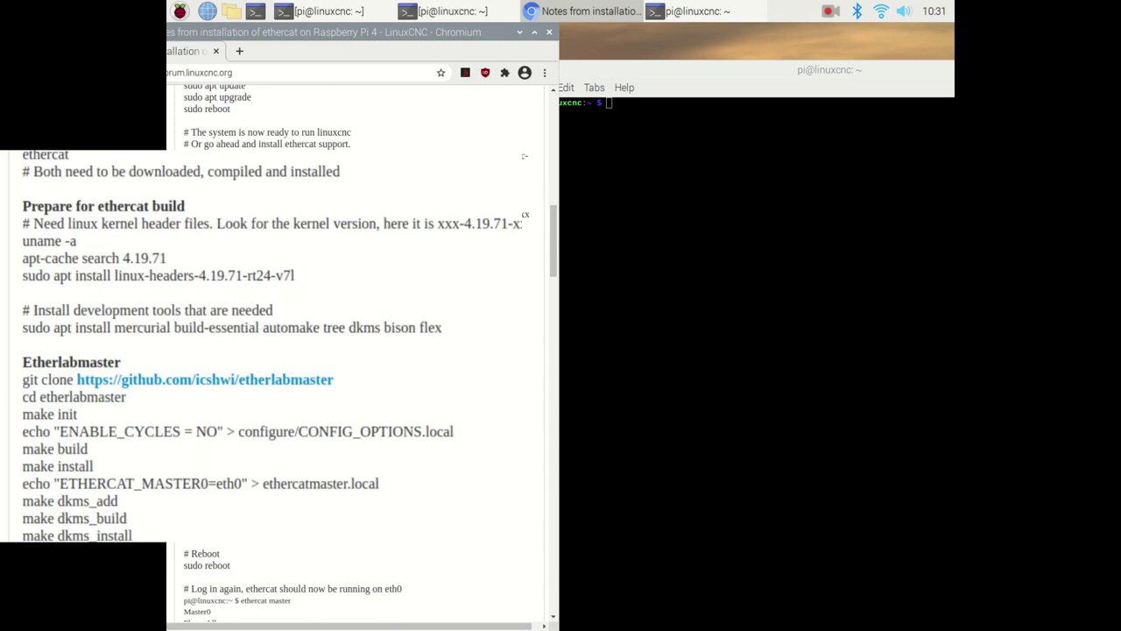
- Check the running kernel version and install its matching 4.19.71-rt24 kernel headers package
{"action": "scroll", "coordinate": [524, 156], "scroll_direction": "down", "scroll_amount": 1}
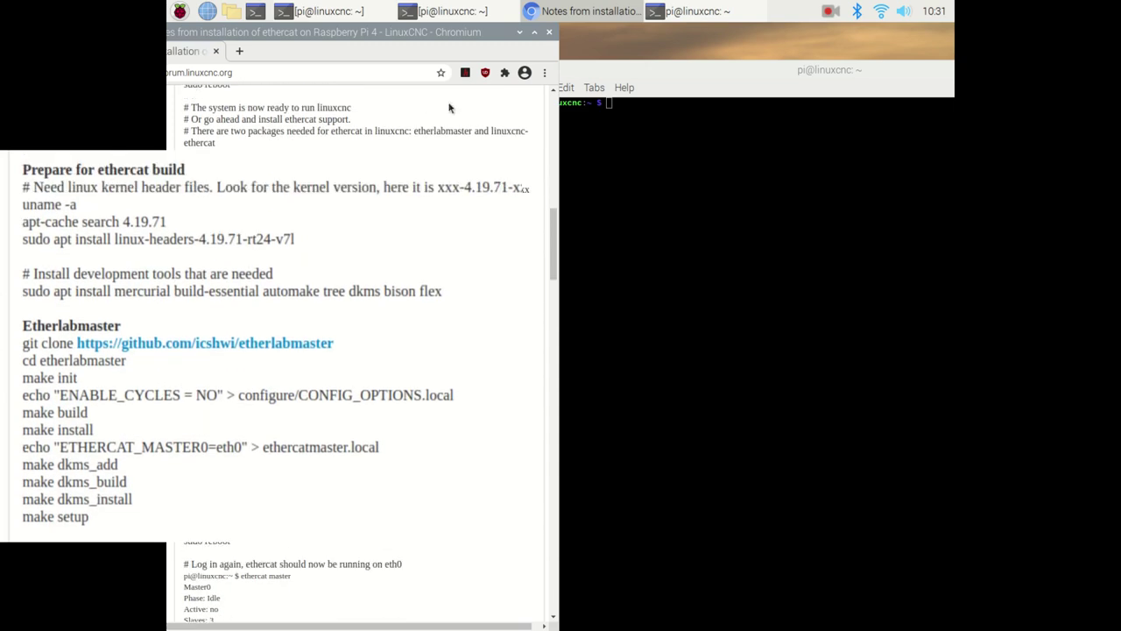
{"action": "left_click", "coordinate": [700, 114]}
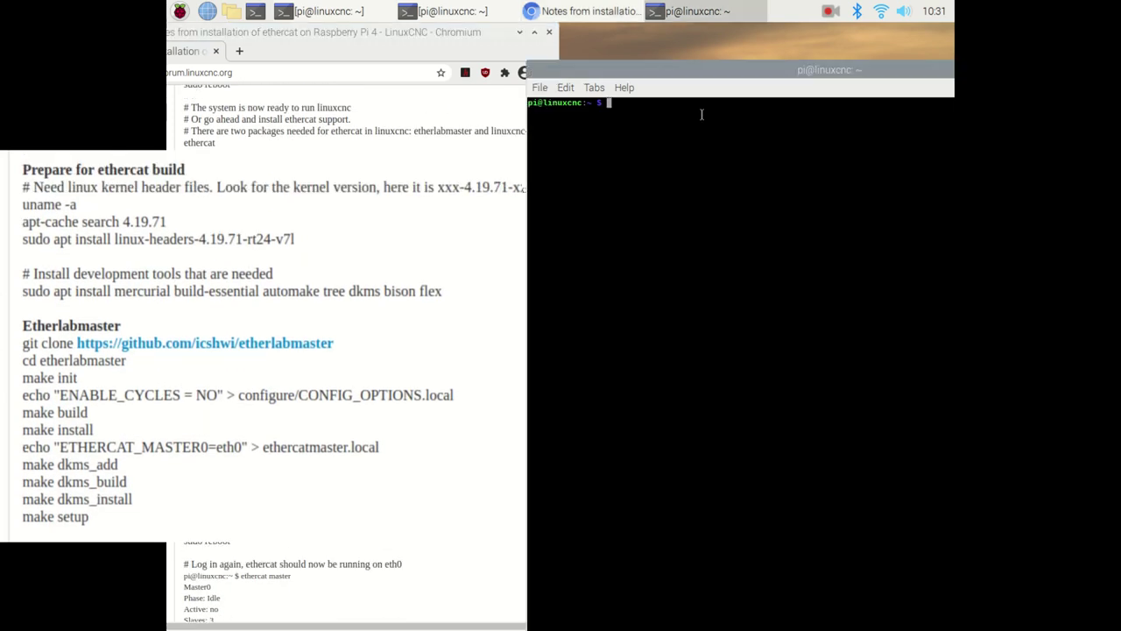
{"action": "type", "text": "uname -"}
{"action": "key", "text": "Return"}
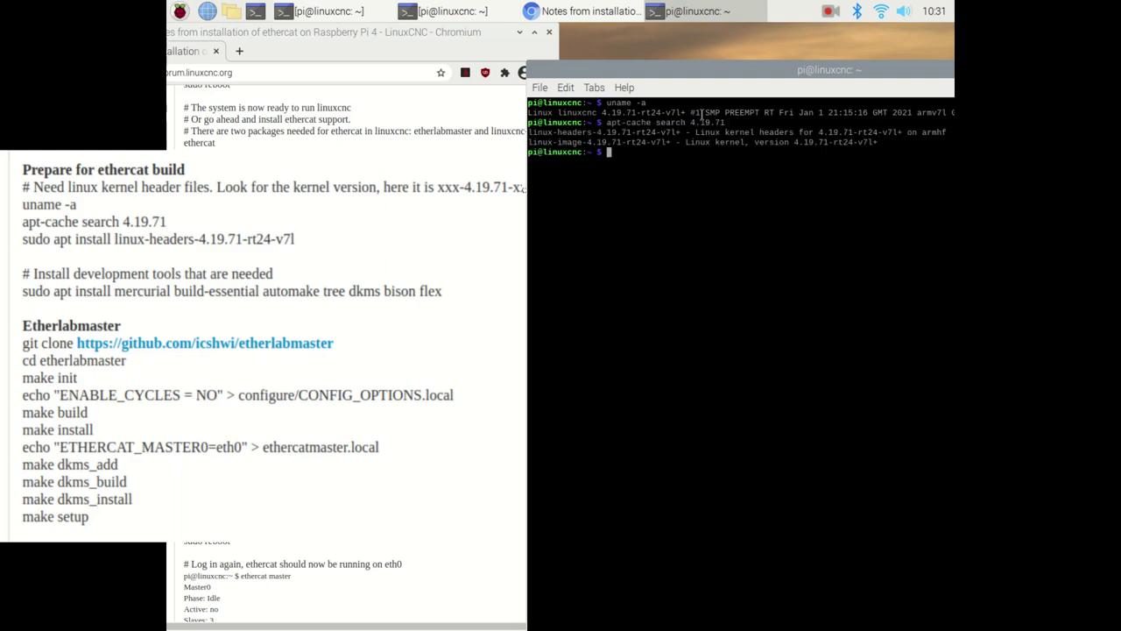
{"action": "type", "text": "sudo apt install"}
{"action": "left_click_drag", "start_coordinate": [684, 131], "coordinate": [526, 132]}
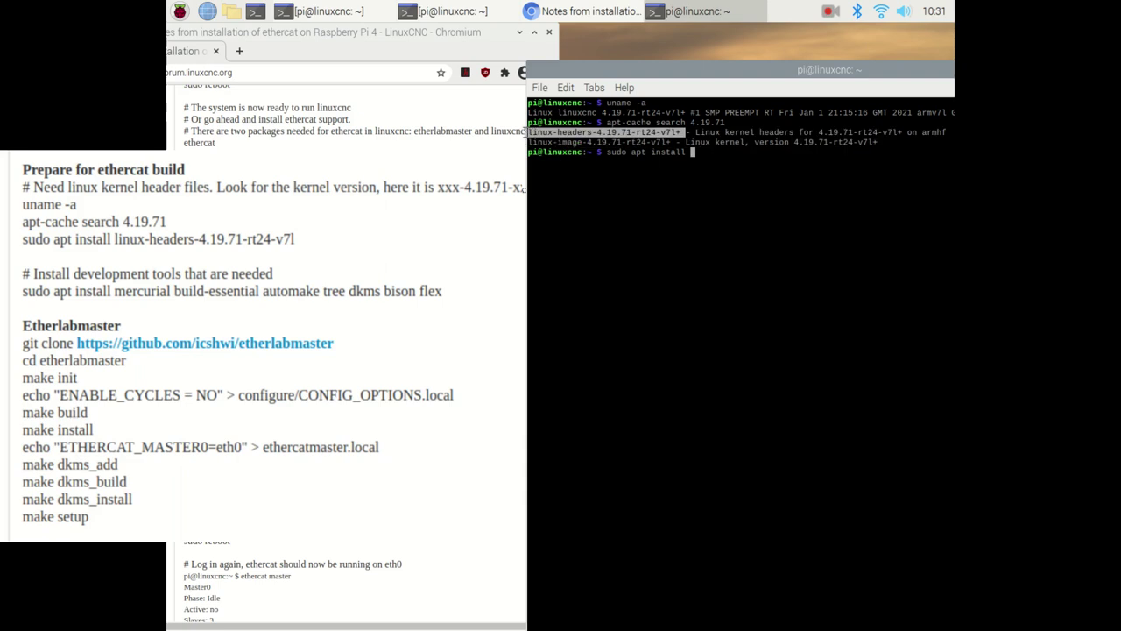
{"action": "right_click", "coordinate": [582, 137]}
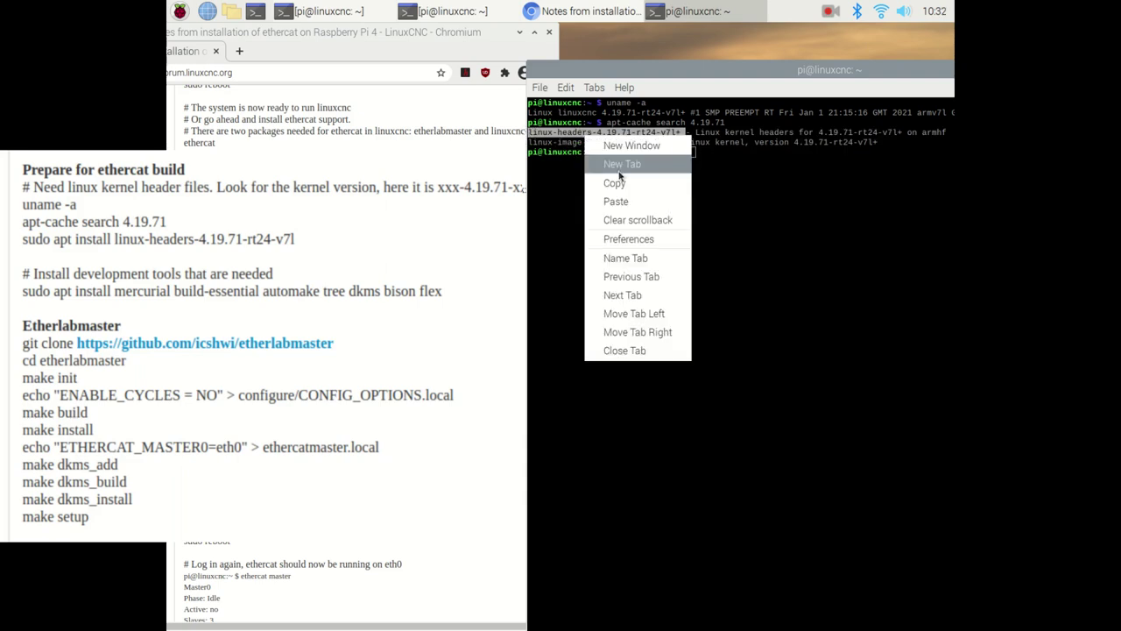
{"action": "left_click", "coordinate": [613, 181]}
{"action": "right_click", "coordinate": [708, 181]}
{"action": "left_click", "coordinate": [747, 250]}
{"action": "key", "text": "Return"}
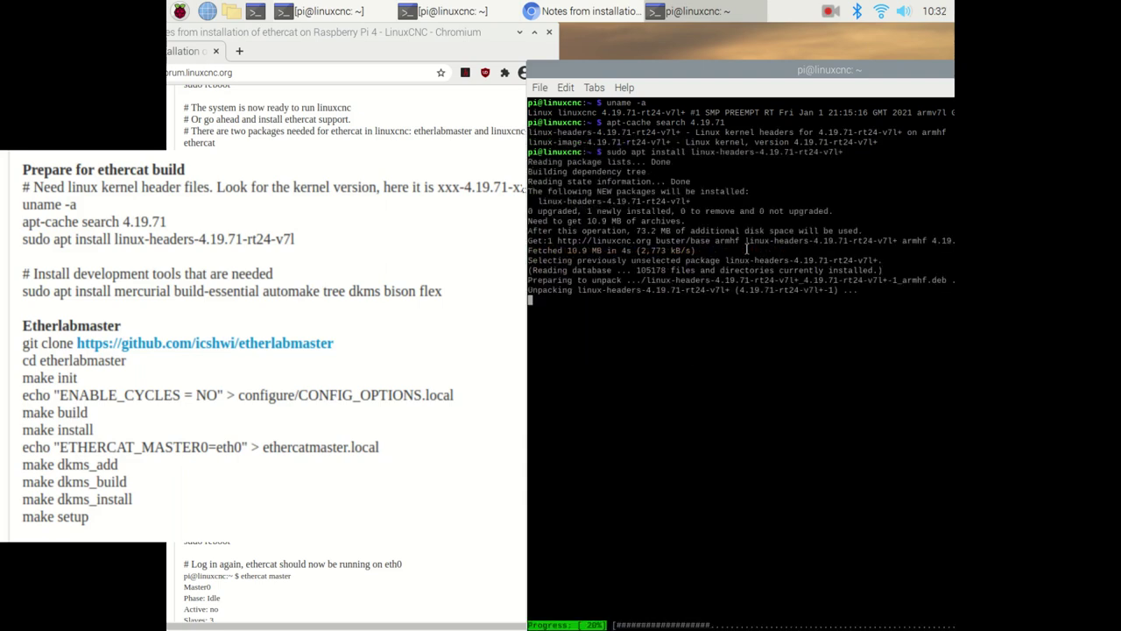
{"action": "key", "text": "ctrl+l"}
- Install mercurial, build-essential, dkms, bison and flex using the notes' apt install line
{"action": "left_click_drag", "start_coordinate": [10, 291], "coordinate": [525, 289]}
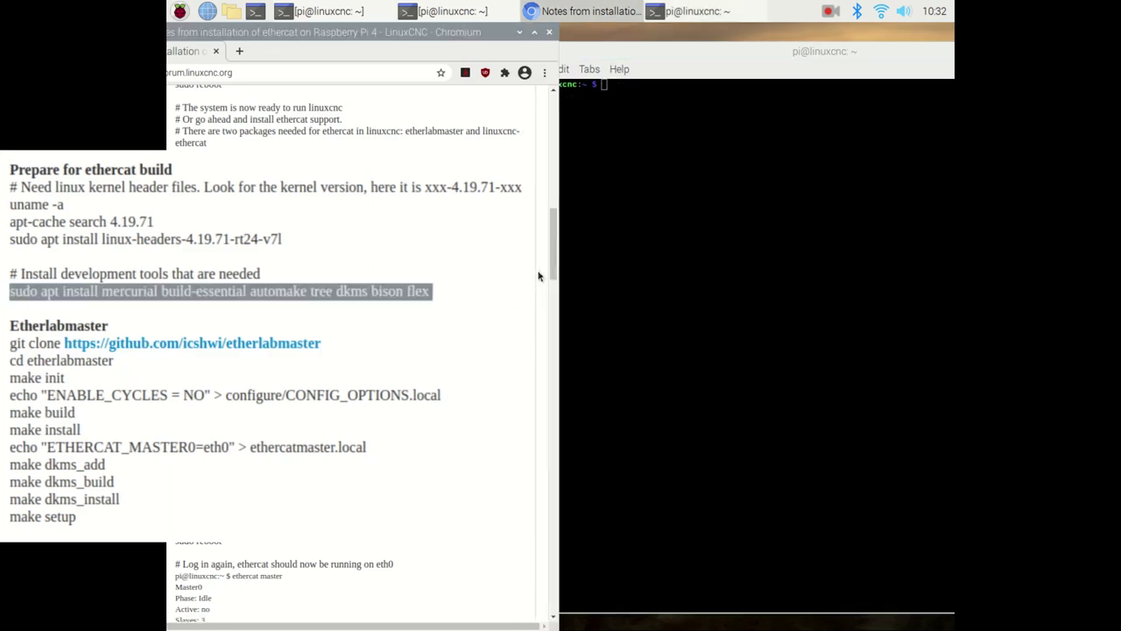
{"action": "right_click", "coordinate": [525, 275]}
{"action": "left_click", "coordinate": [525, 275]}
{"action": "right_click", "coordinate": [646, 212]}
{"action": "left_click", "coordinate": [670, 272]}
{"action": "key", "text": "Return"}
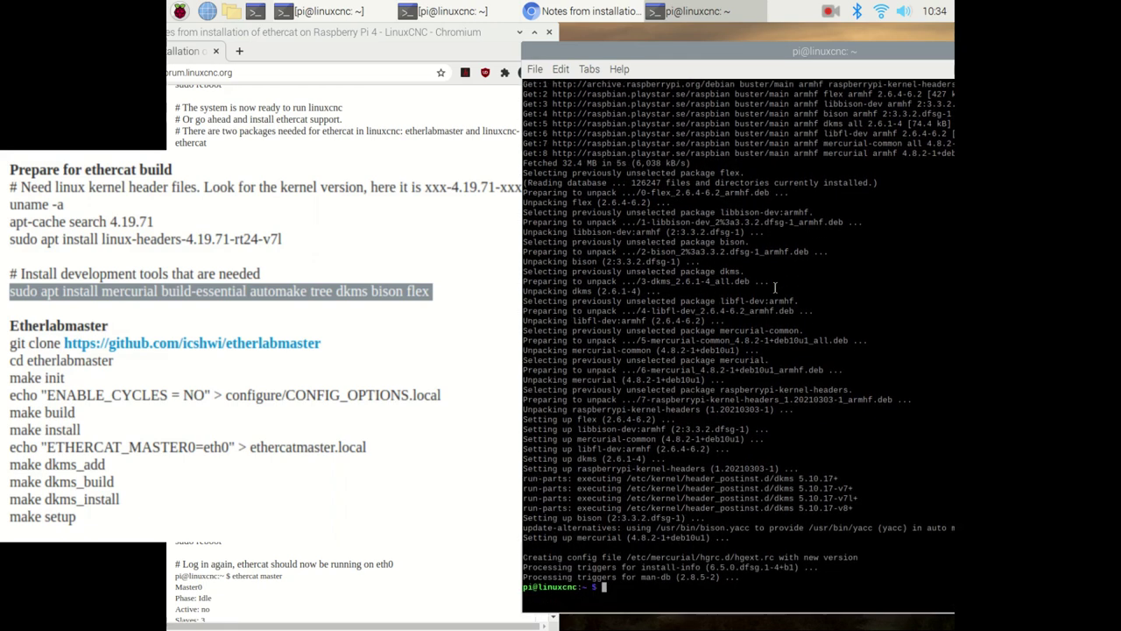
{"action": "key", "text": "ctrl+l"}
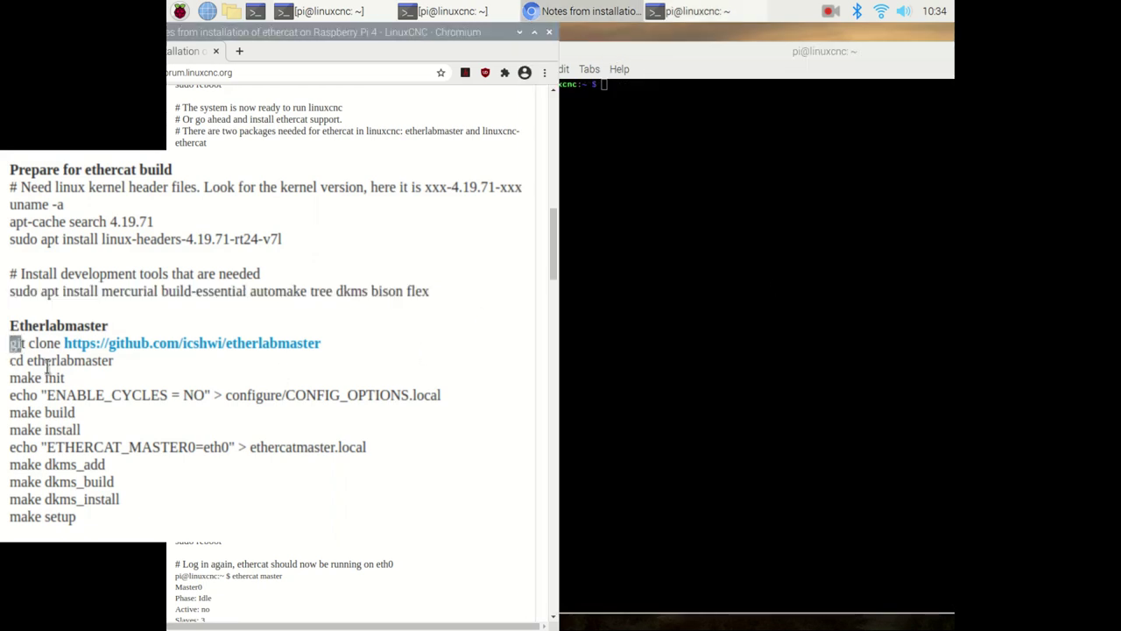
- Clone etherlabmaster, enter its folder and run make init
{"action": "left_click_drag", "start_coordinate": [9, 342], "coordinate": [66, 379]}
{"action": "right_click", "coordinate": [74, 381]}
{"action": "left_click", "coordinate": [119, 398]}
{"action": "right_click", "coordinate": [630, 264]}
{"action": "left_click", "coordinate": [665, 322]}
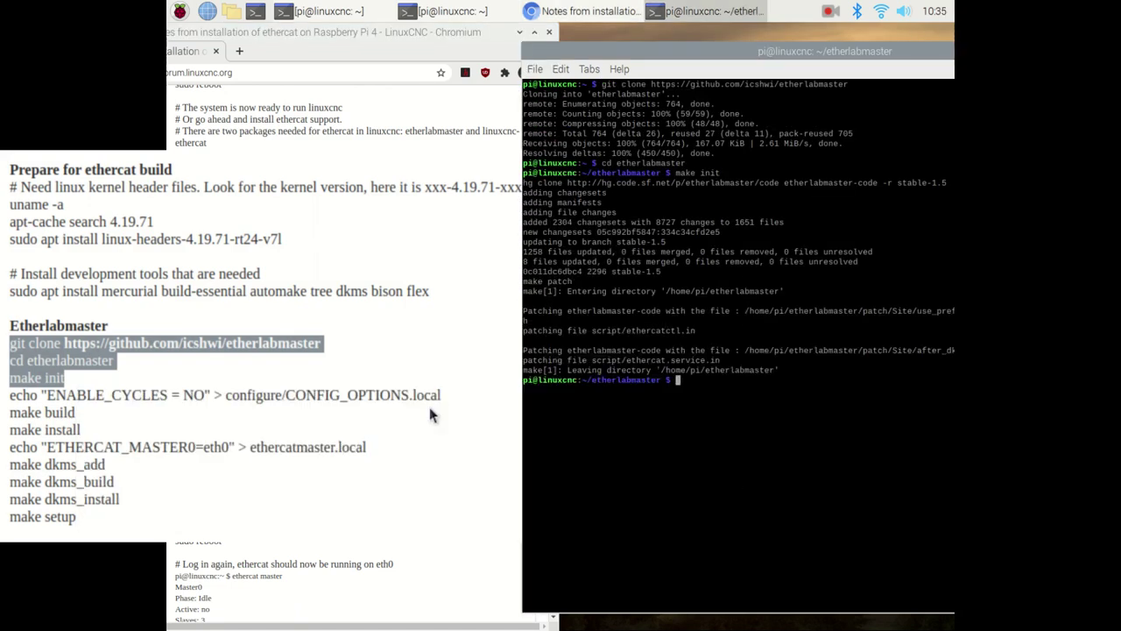
- Set ENABLE_CYCLES and run make build for etherlabmaster
{"action": "left_click_drag", "start_coordinate": [7, 389], "coordinate": [77, 415]}
{"action": "right_click", "coordinate": [81, 412]}
{"action": "left_click", "coordinate": [122, 429]}
{"action": "right_click", "coordinate": [618, 359]}
{"action": "left_click", "coordinate": [652, 417]}
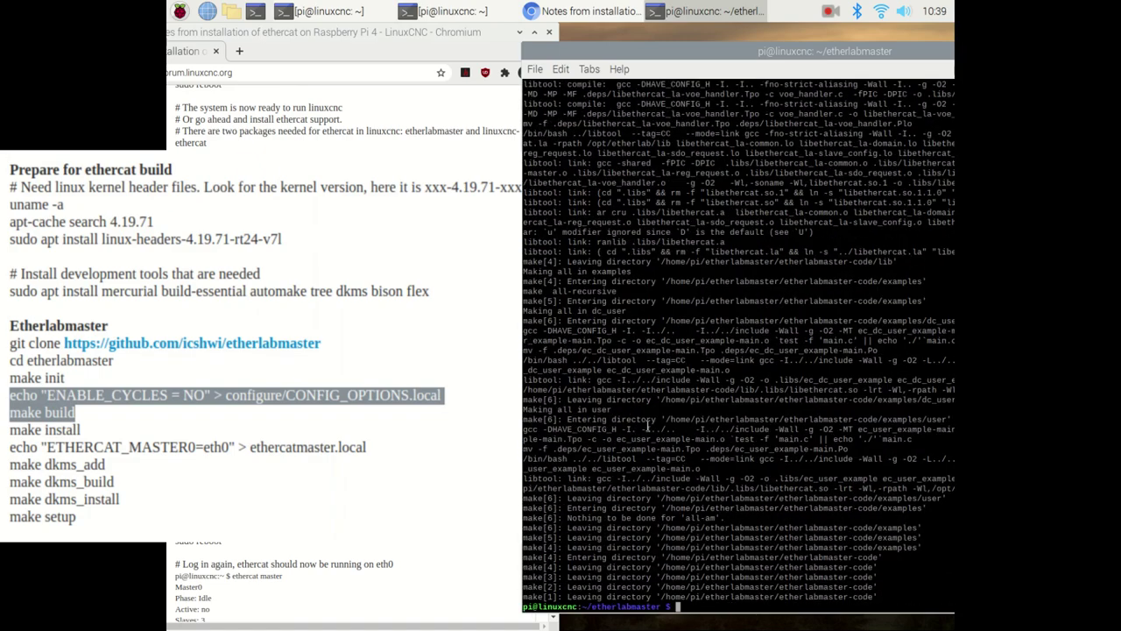
{"action": "key", "text": "ctrl+l"}
- Run make install for etherlabmaster
{"action": "left_click_drag", "start_coordinate": [12, 429], "coordinate": [87, 431]}
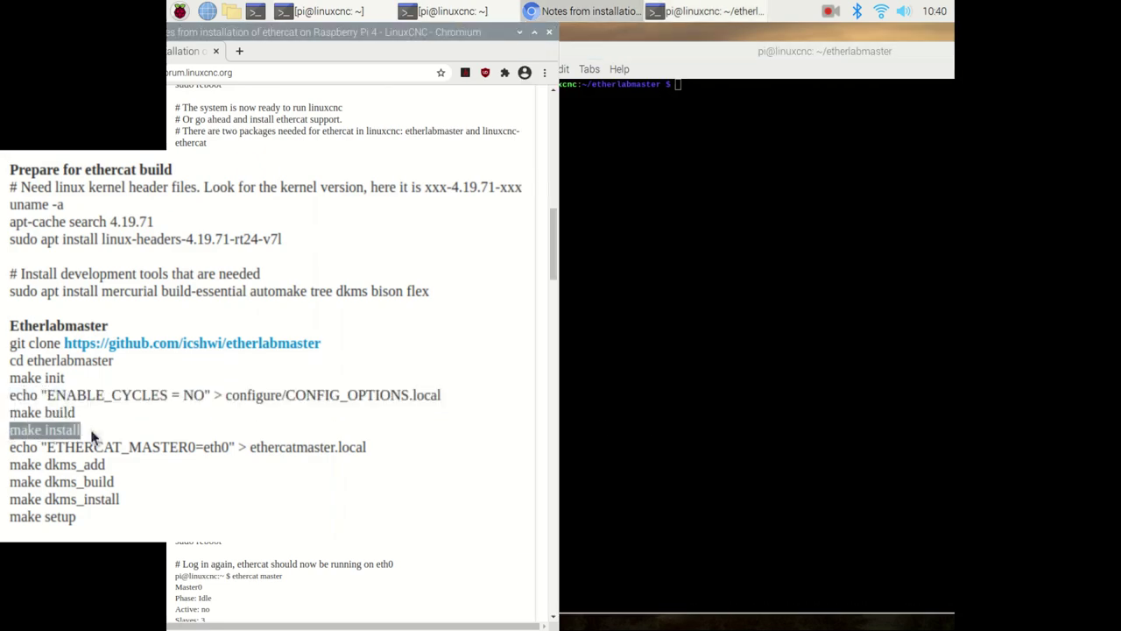
{"action": "left_click", "coordinate": [678, 303]}
{"action": "middle_click", "coordinate": [709, 368]}
{"action": "key", "text": "Return"}
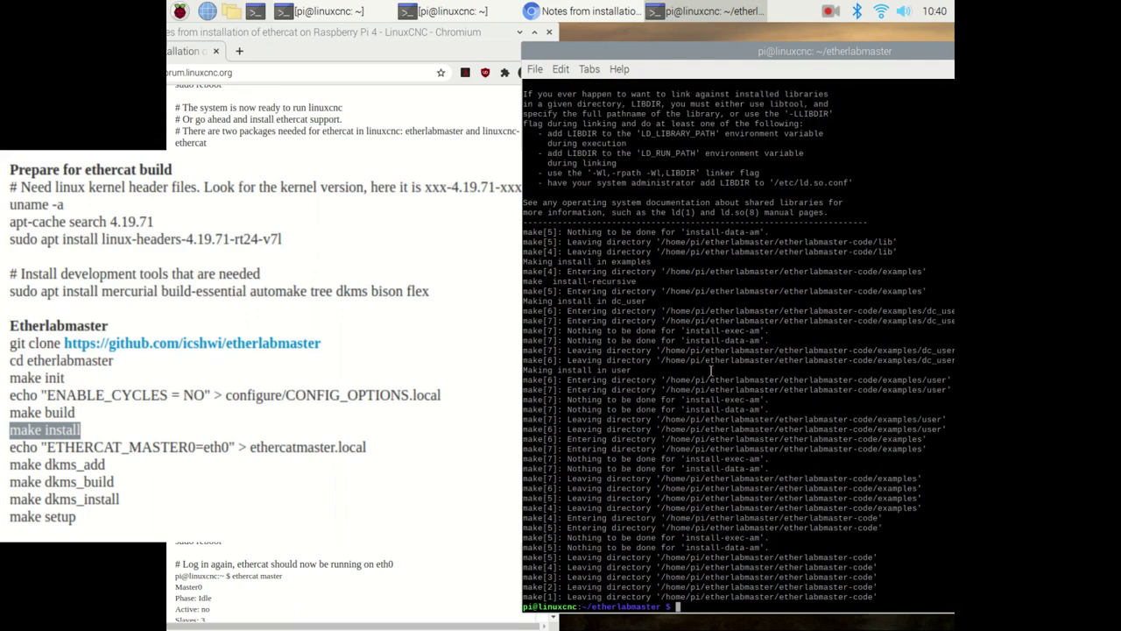
{"action": "key", "text": "ctrl+l"}
- Set eth0 as ETHERCAT_MASTER0 and register the module with make dkms_add
{"action": "left_click_drag", "start_coordinate": [16, 445], "coordinate": [131, 458]}
{"action": "right_click", "coordinate": [125, 465]}
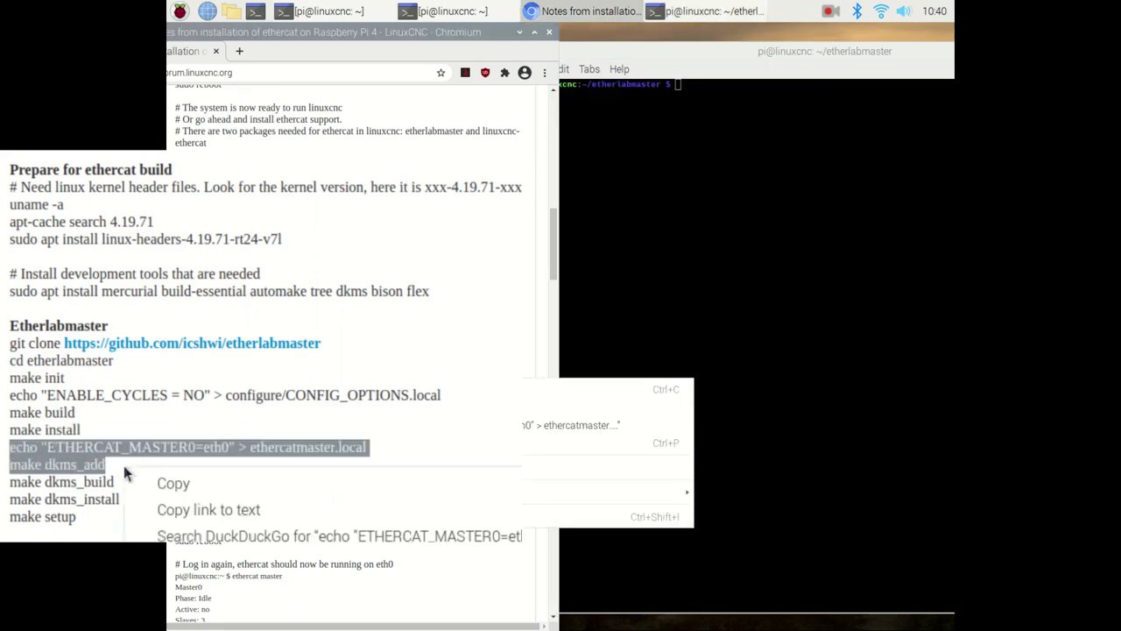
{"action": "left_click", "coordinate": [173, 483]}
{"action": "right_click", "coordinate": [639, 313]}
{"action": "left_click", "coordinate": [675, 377]}
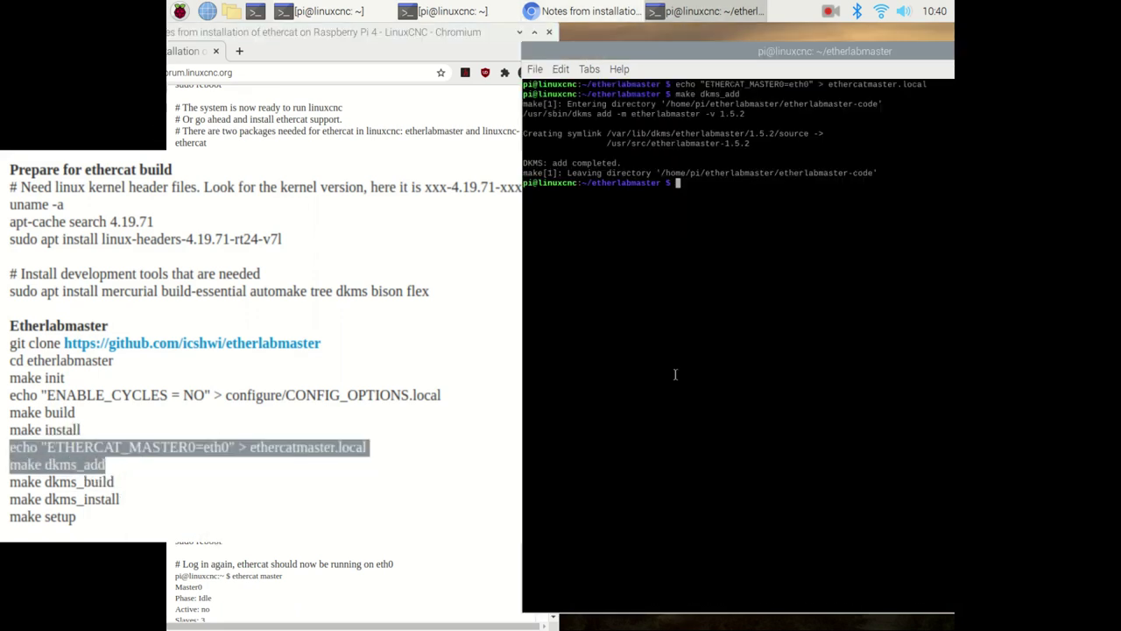
- Build the EtherLab DKMS module with make dkms_build
{"action": "left_click_drag", "start_coordinate": [125, 483], "coordinate": [4, 484]}
{"action": "right_click", "coordinate": [1, 491]}
{"action": "left_click", "coordinate": [46, 506]}
{"action": "right_click", "coordinate": [740, 288]}
{"action": "left_click", "coordinate": [780, 356]}
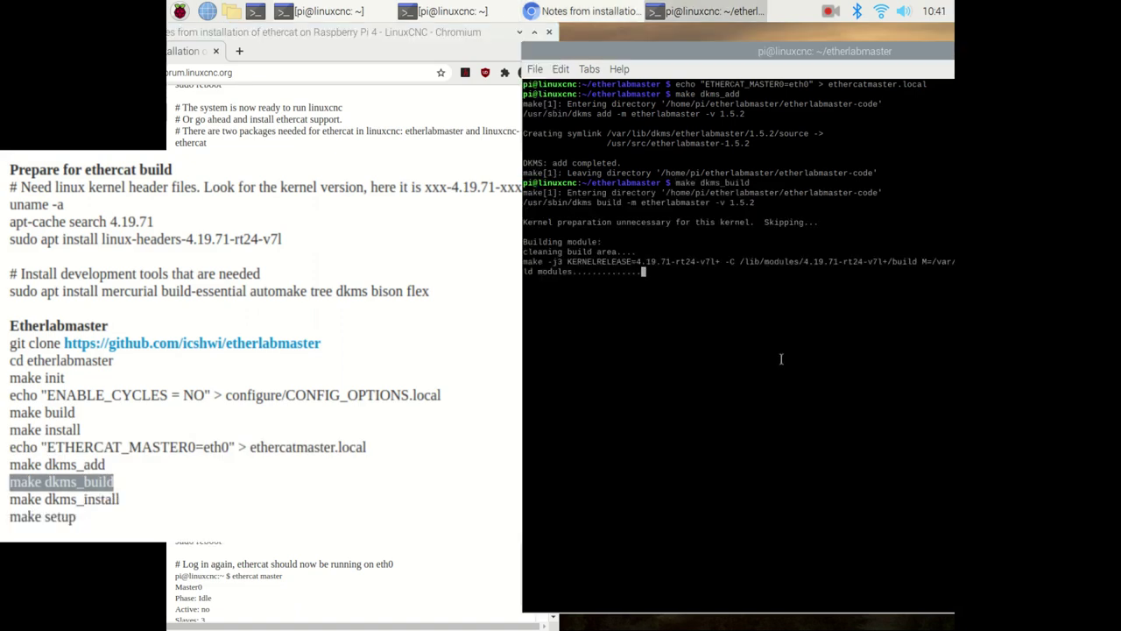
{"action": "left_click_drag", "start_coordinate": [183, 503], "coordinate": [10, 500]}
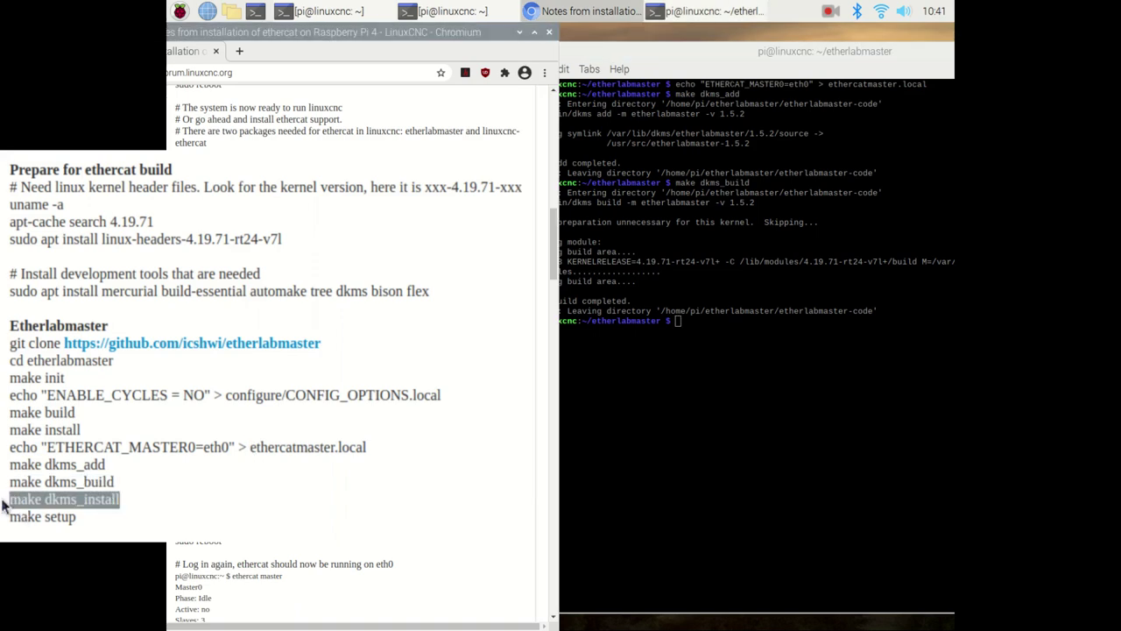
- Install the EtherLab DKMS module with make dkms_install
{"action": "left_click", "coordinate": [700, 339]}
{"action": "right_click", "coordinate": [699, 338]}
{"action": "left_click", "coordinate": [744, 400]}
{"action": "key", "text": "Return"}
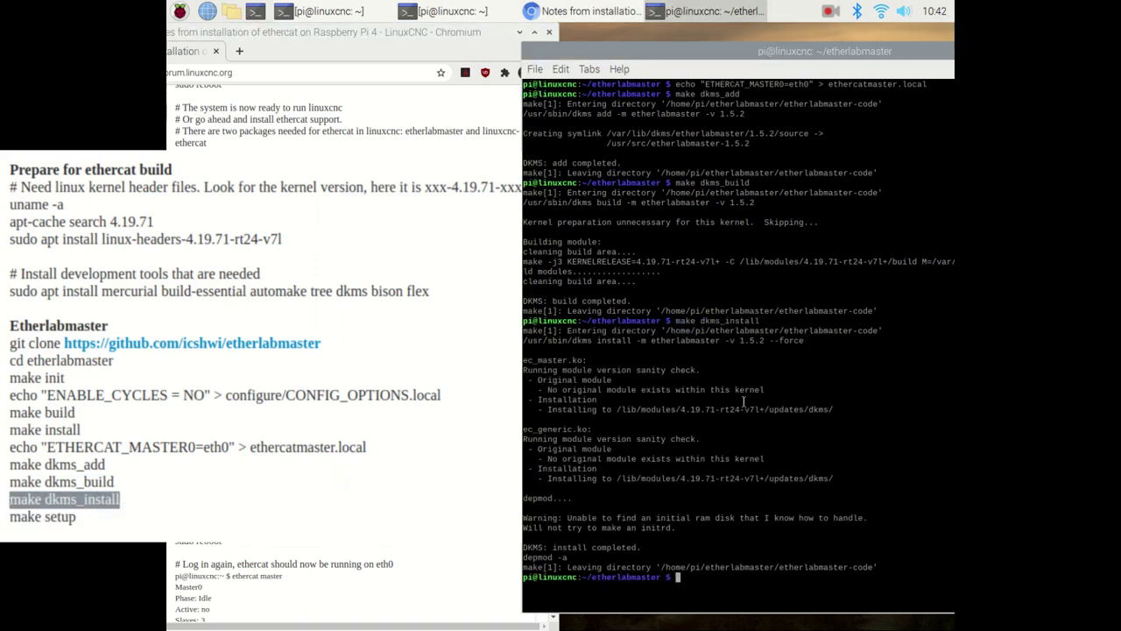
{"action": "key", "text": "ctrl+l"}
- Run make setup from the forum notes
{"action": "left_click", "coordinate": [38, 531]}
{"action": "left_click_drag", "start_coordinate": [77, 517], "coordinate": [10, 517]}
{"action": "right_click", "coordinate": [10, 516]}
{"action": "left_click", "coordinate": [43, 530]}
{"action": "right_click", "coordinate": [727, 310]}
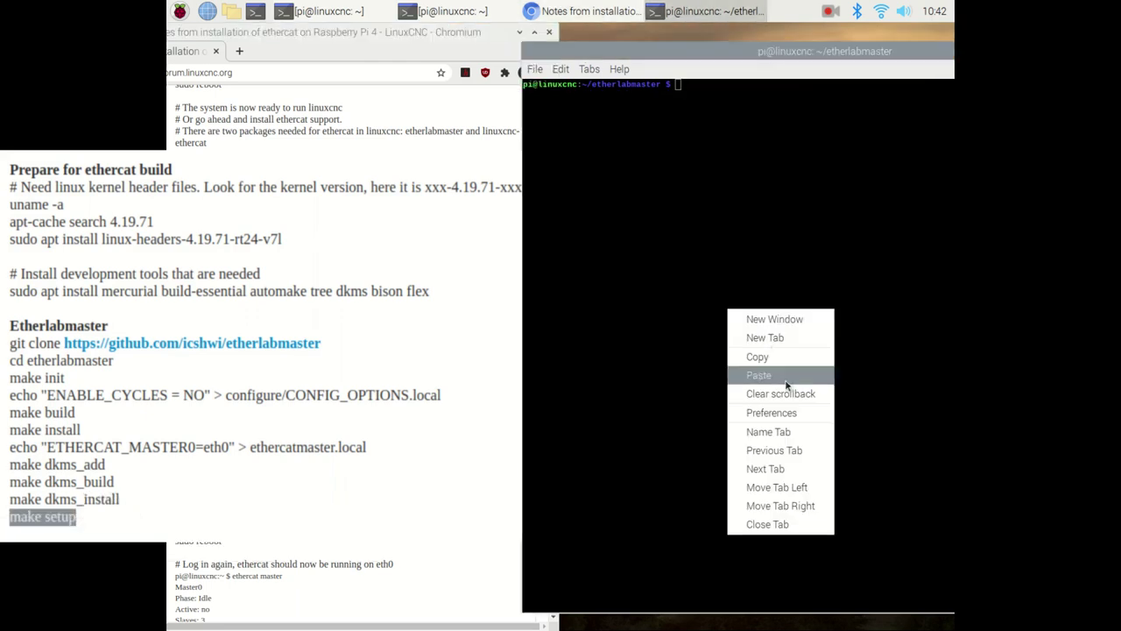
{"action": "left_click", "coordinate": [786, 377]}
{"action": "key", "text": "Return"}
{"action": "key", "text": "Return"}
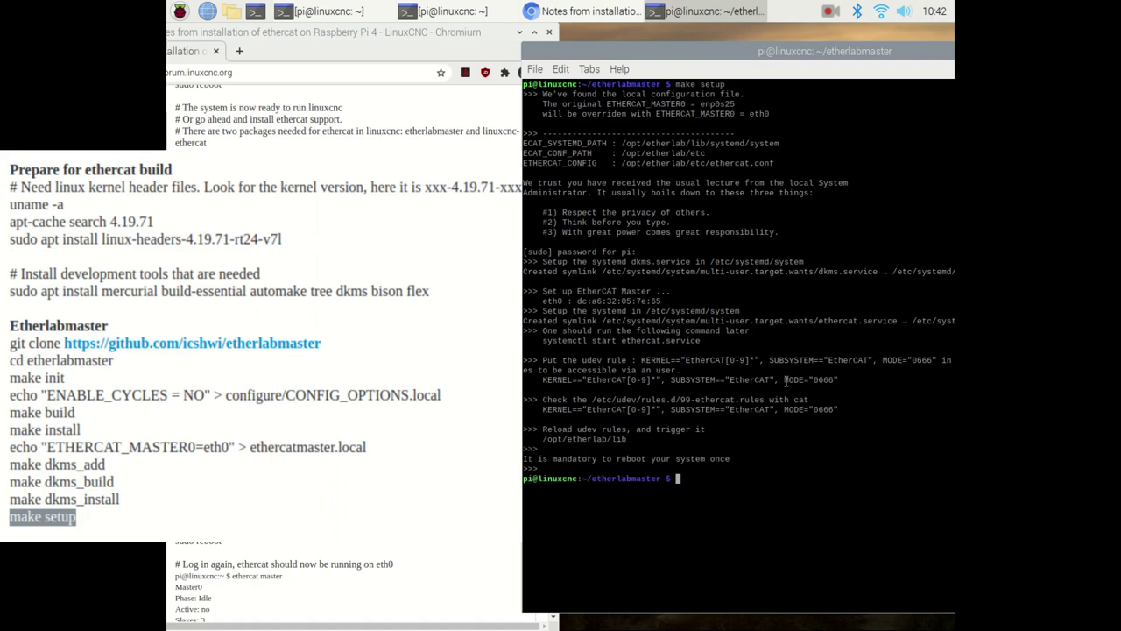
- Symlink the EtherLab headers and libraries into system folders, then reboot the Pi
{"action": "key", "text": "alt+Tab"}
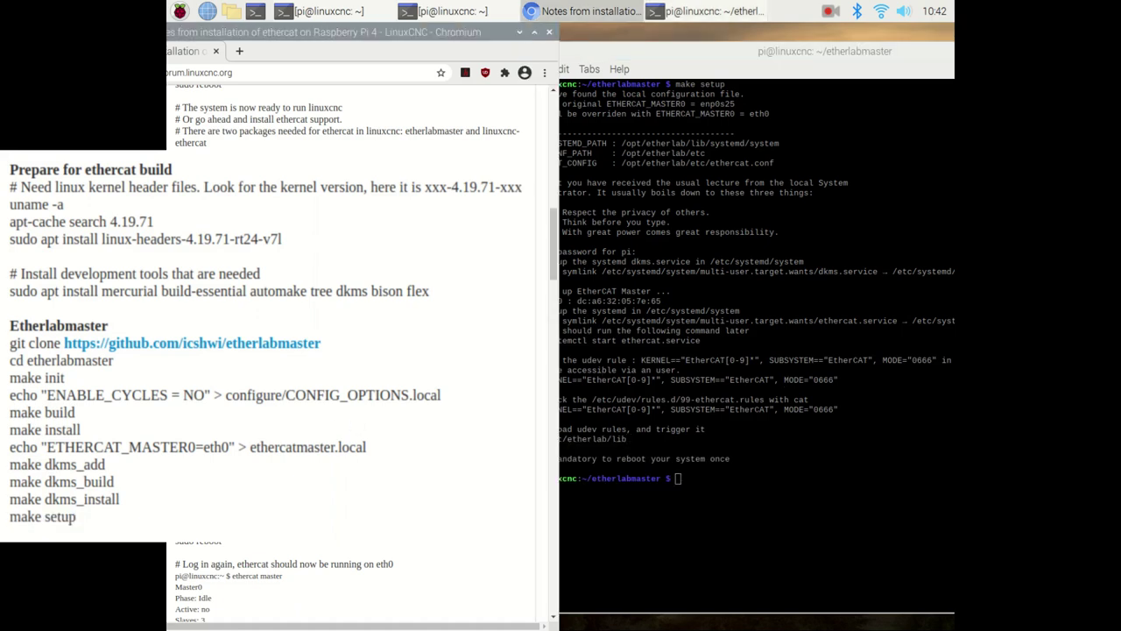
{"action": "right_click", "coordinate": [262, 408]}
{"action": "left_click", "coordinate": [458, 424]}
{"action": "right_click", "coordinate": [675, 401]}
{"action": "left_click", "coordinate": [688, 467]}
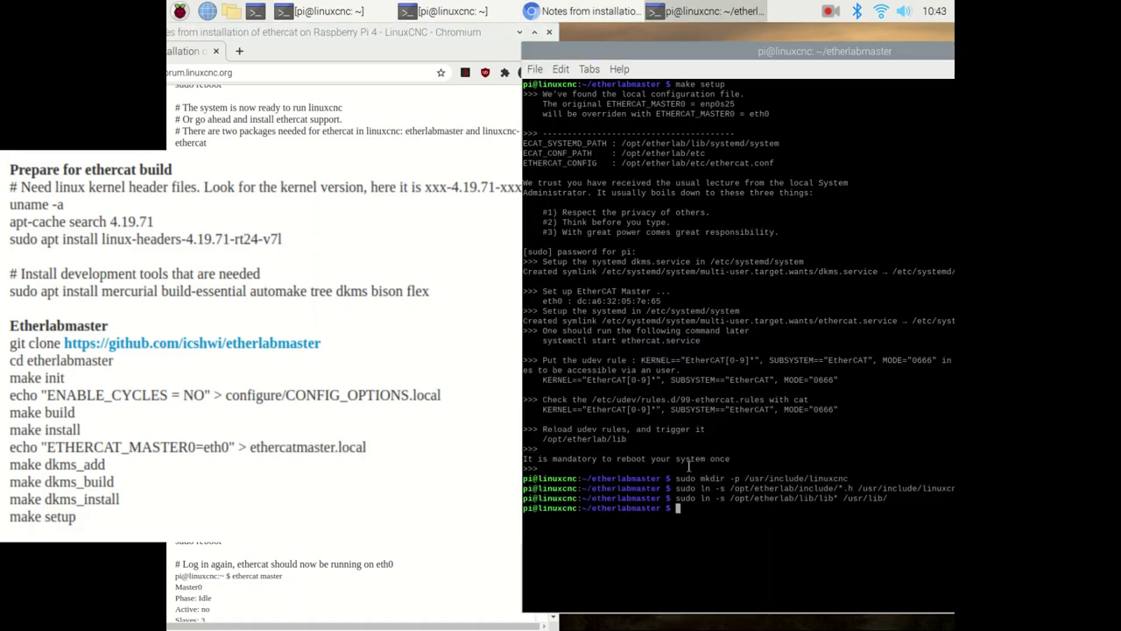
{"action": "key", "text": "ctrl+l"}
{"action": "key", "text": "Return"}
{"action": "key", "text": "Return"}
{"action": "key", "text": "Return"}
{"action": "key", "text": "Return"}
{"action": "type", "text": "sudo reboot"}
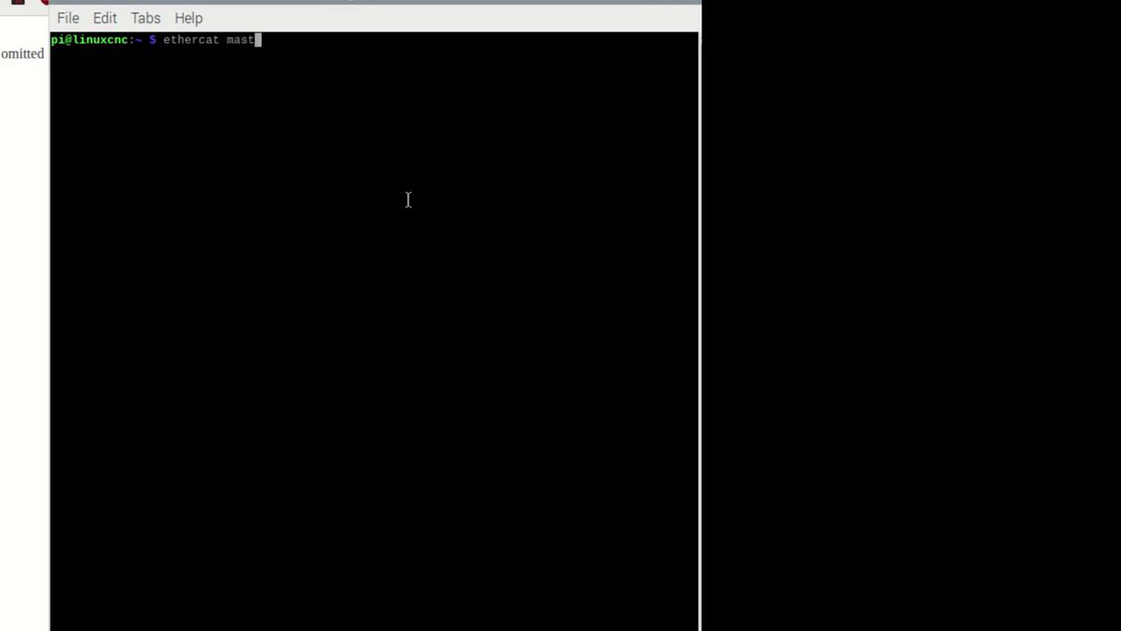
- Query the master (Master0 idle, six slaves on eth0) and list all six slaves in PREOP
{"action": "key", "text": "Return"}
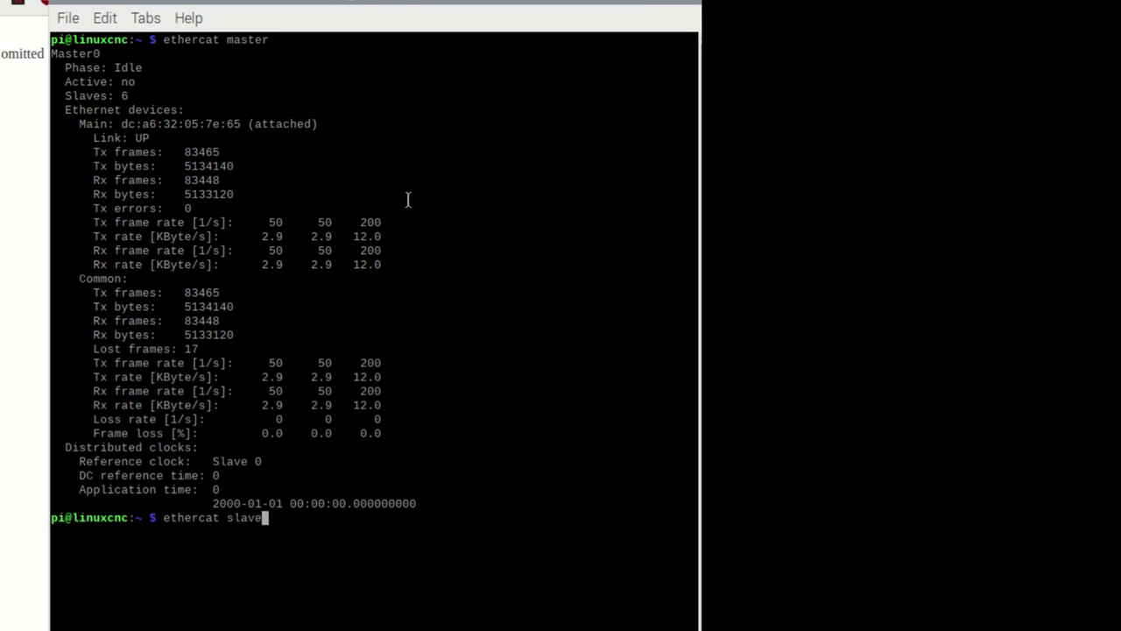
{"action": "key", "text": "Return"}
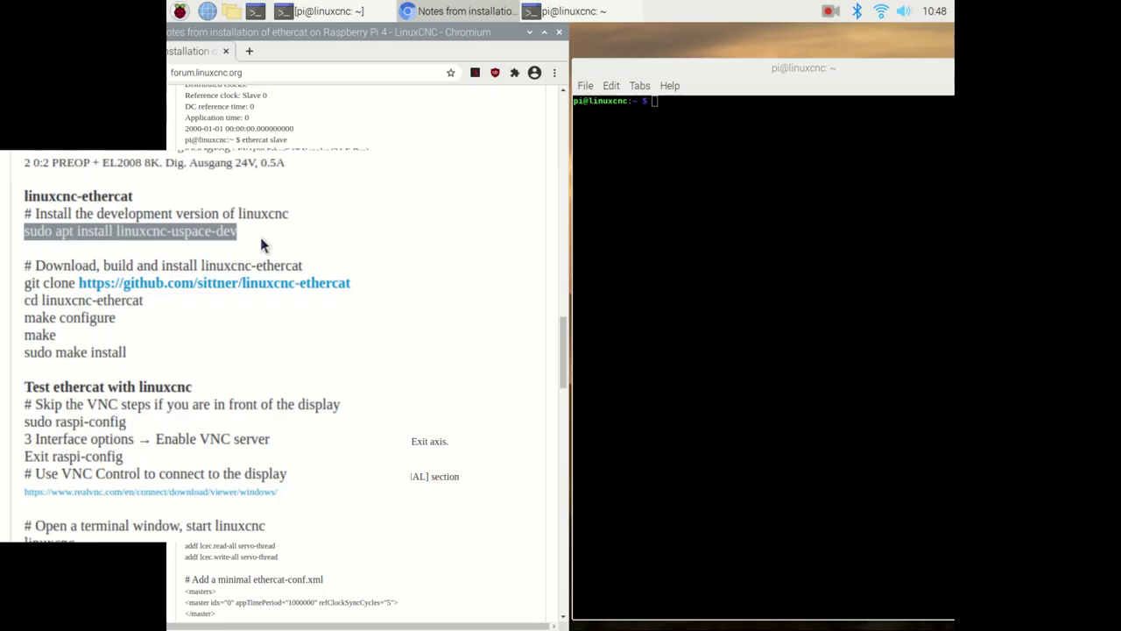
- Install the linuxcnc-uspace-dev package, confirming with Y
{"action": "right_click", "coordinate": [263, 238]}
{"action": "left_click", "coordinate": [308, 253]}
{"action": "right_click", "coordinate": [640, 250]}
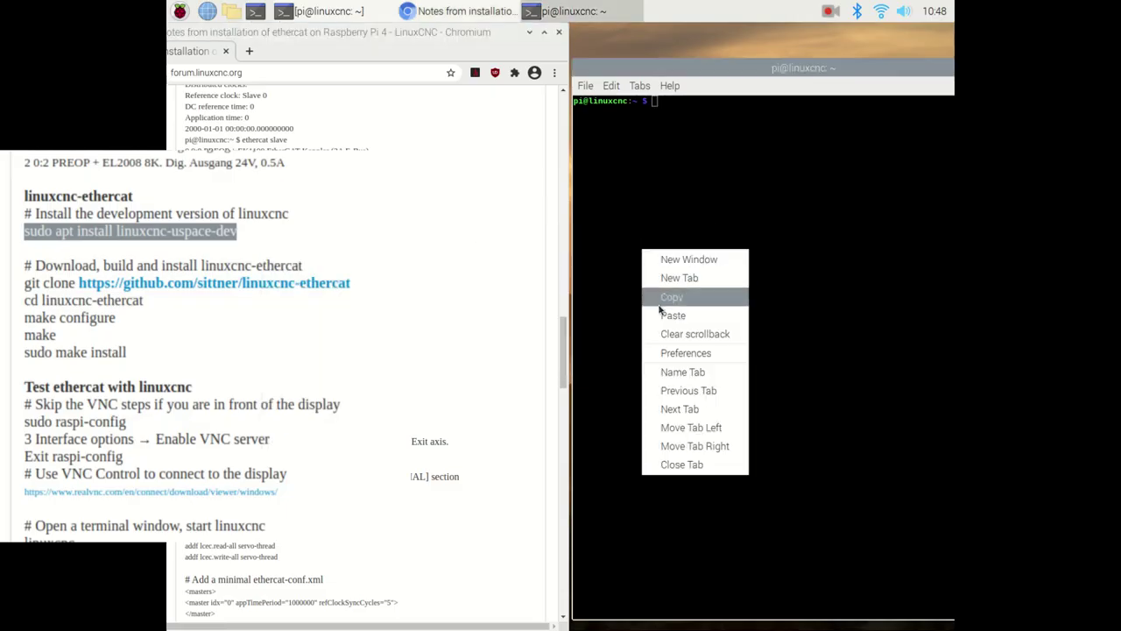
{"action": "left_click", "coordinate": [660, 313]}
{"action": "key", "text": "Return"}
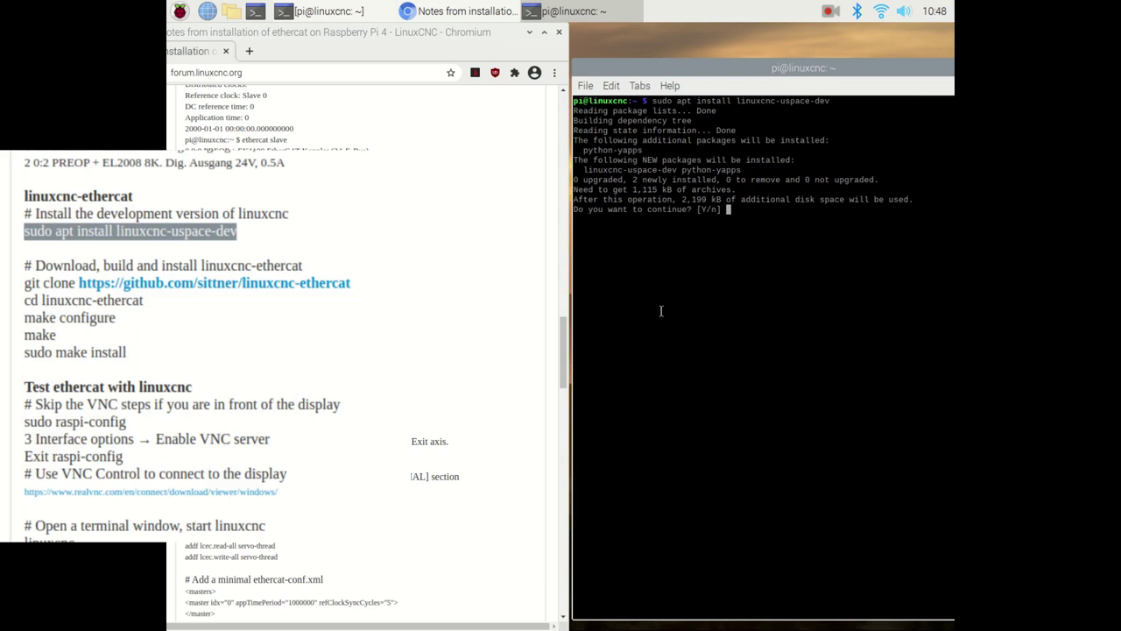
{"action": "key", "text": "Return"}
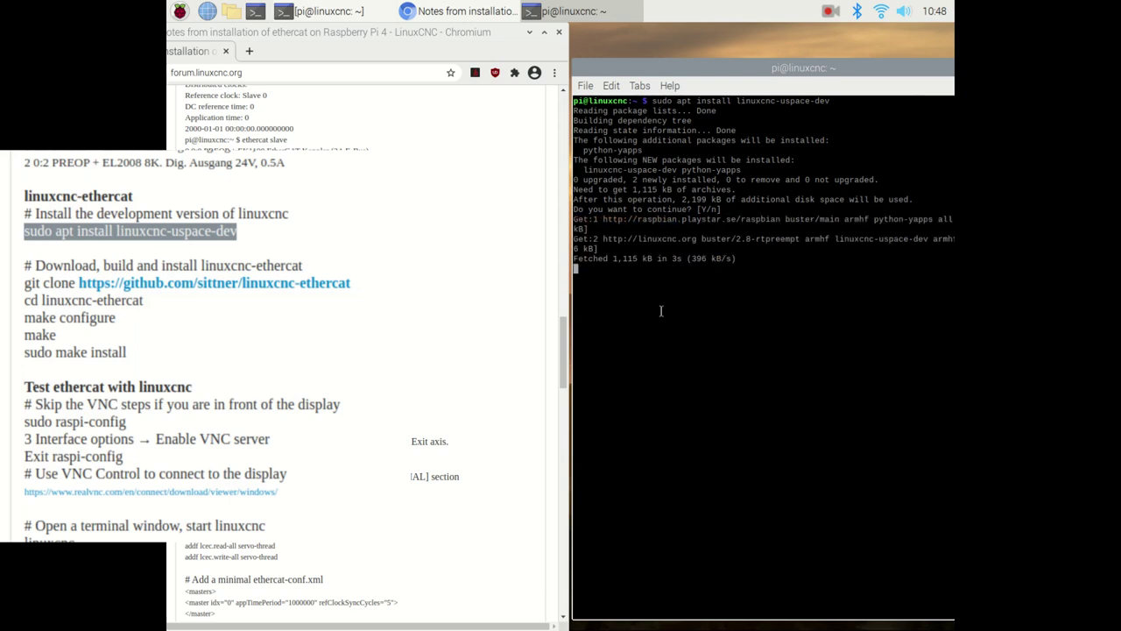
- Clone, configure, build and install linuxcnc-ethercat using the notes' commands
{"action": "left_click_drag", "start_coordinate": [778, 67], "coordinate": [548, 75]}
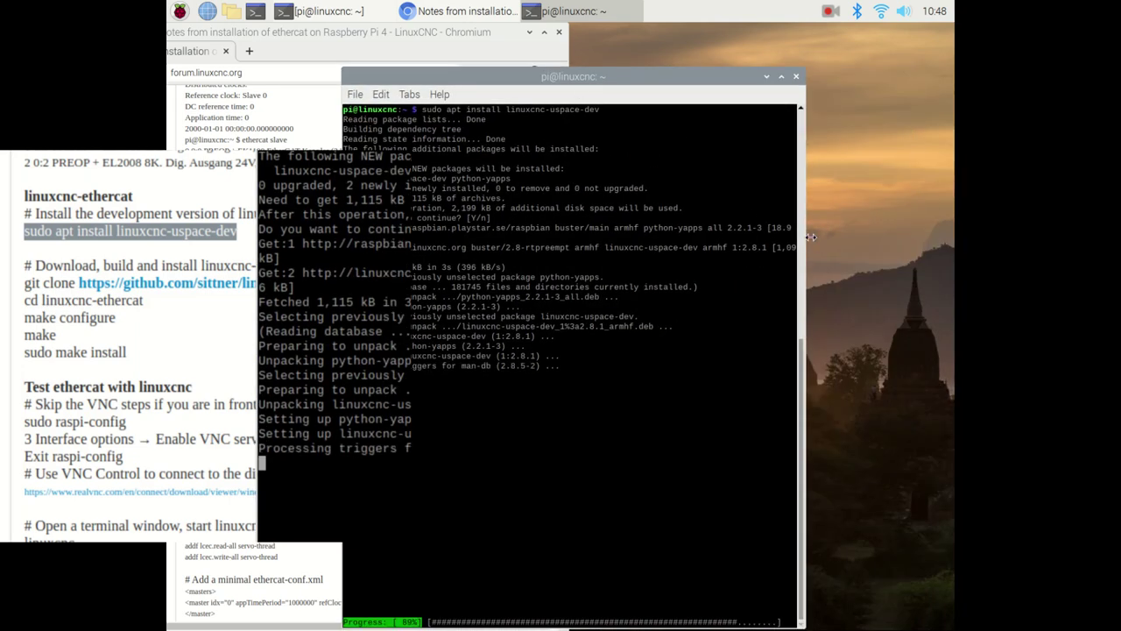
{"action": "left_click_drag", "start_coordinate": [812, 237], "coordinate": [953, 236]}
{"action": "left_click_drag", "start_coordinate": [454, 75], "coordinate": [686, 71]}
{"action": "key", "text": "ctrl+l"}
{"action": "left_click_drag", "start_coordinate": [25, 283], "coordinate": [130, 353]}
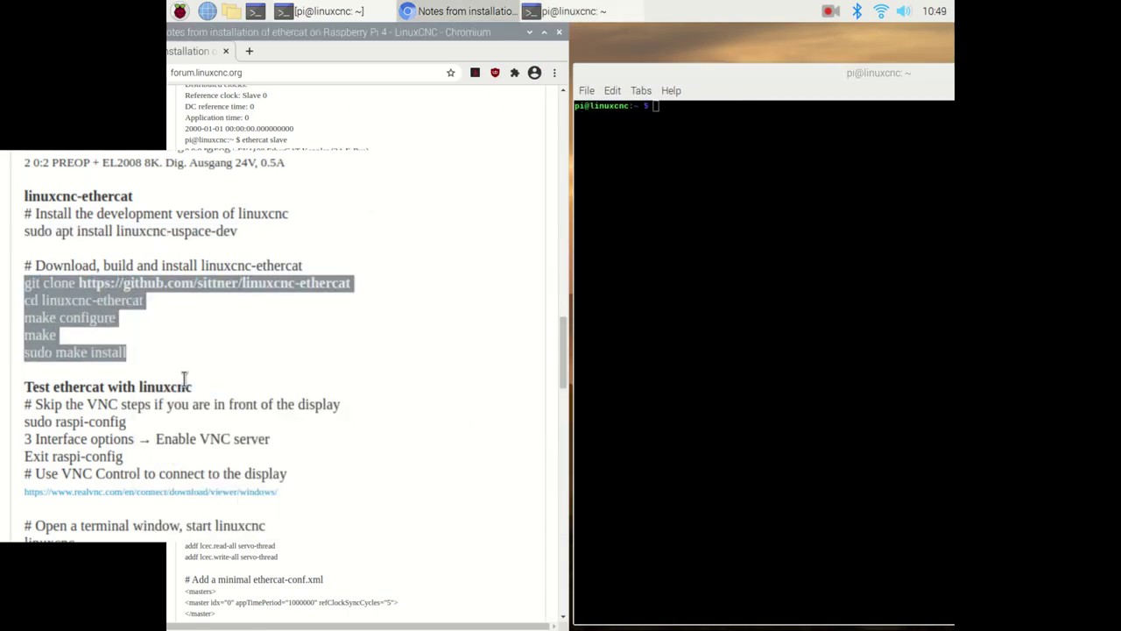
{"action": "left_click", "coordinate": [659, 300]}
{"action": "right_click", "coordinate": [659, 300]}
{"action": "left_click", "coordinate": [698, 368]}
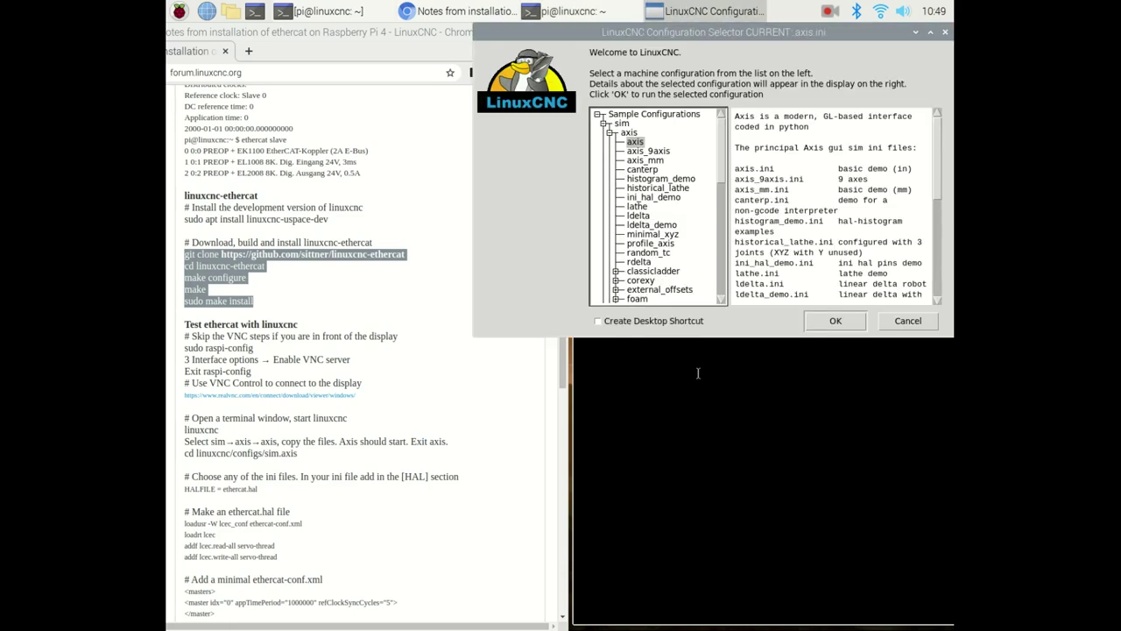
- Copy the sim axis sample configuration to the home folder, launch AXIS, then quit it
{"action": "left_click", "coordinate": [835, 320]}
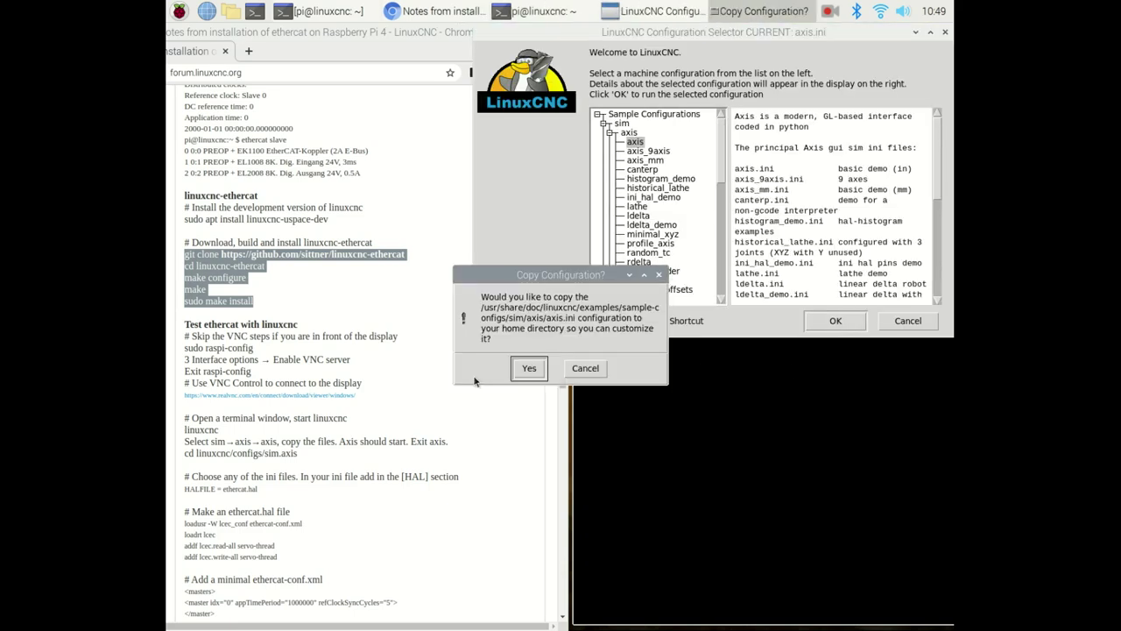
{"action": "left_click", "coordinate": [530, 370]}
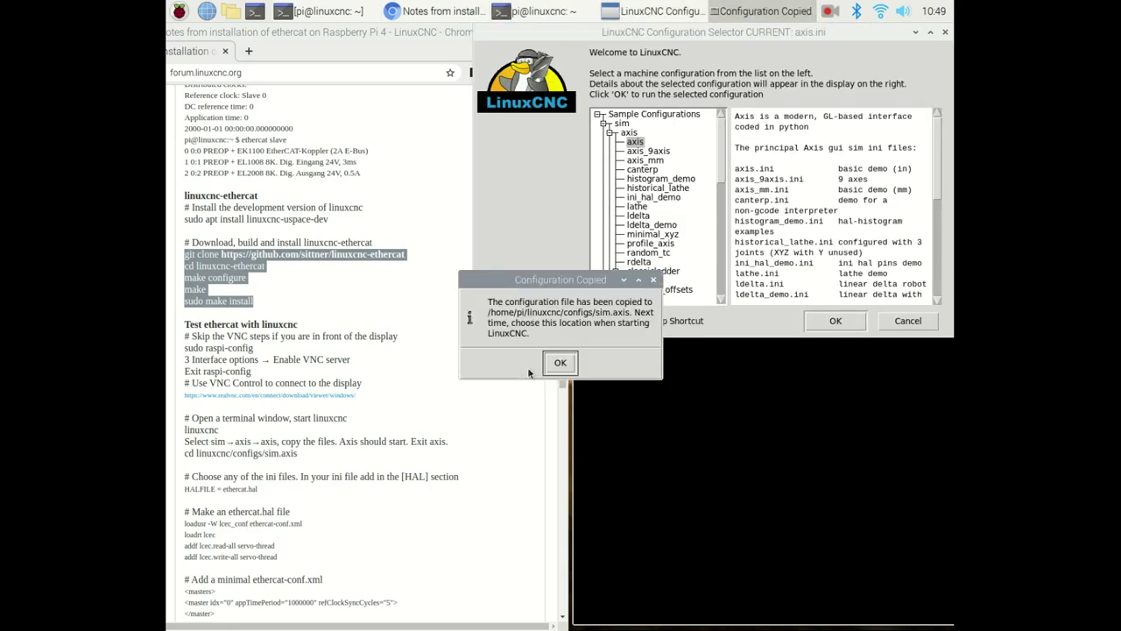
{"action": "left_click", "coordinate": [547, 359]}
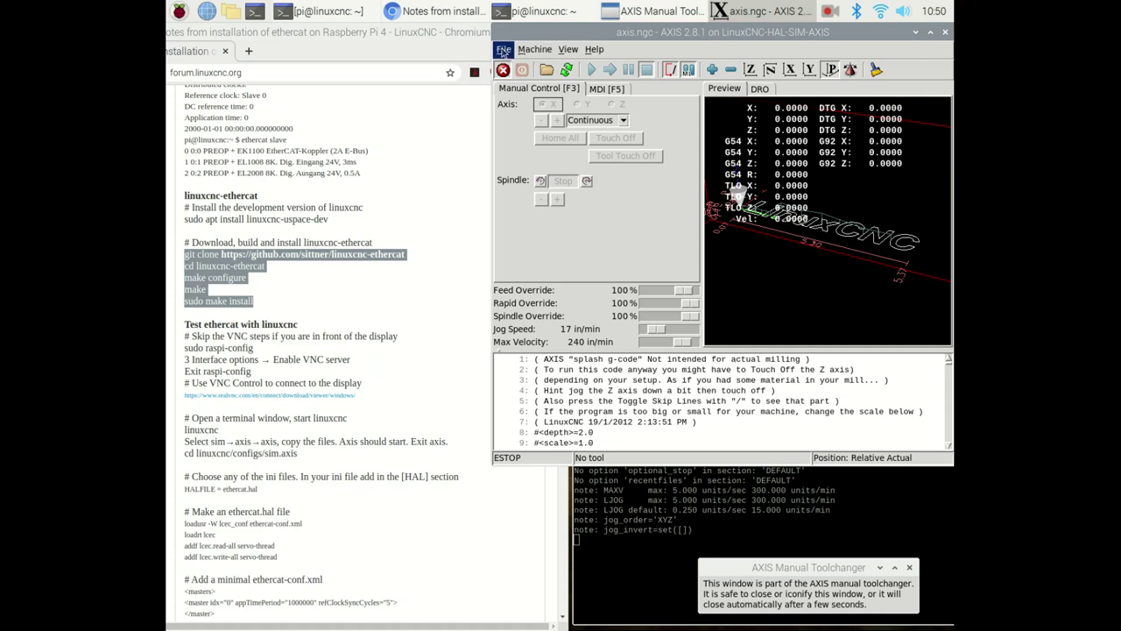
{"action": "left_click", "coordinate": [503, 50]}
{"action": "left_click", "coordinate": [511, 208]}
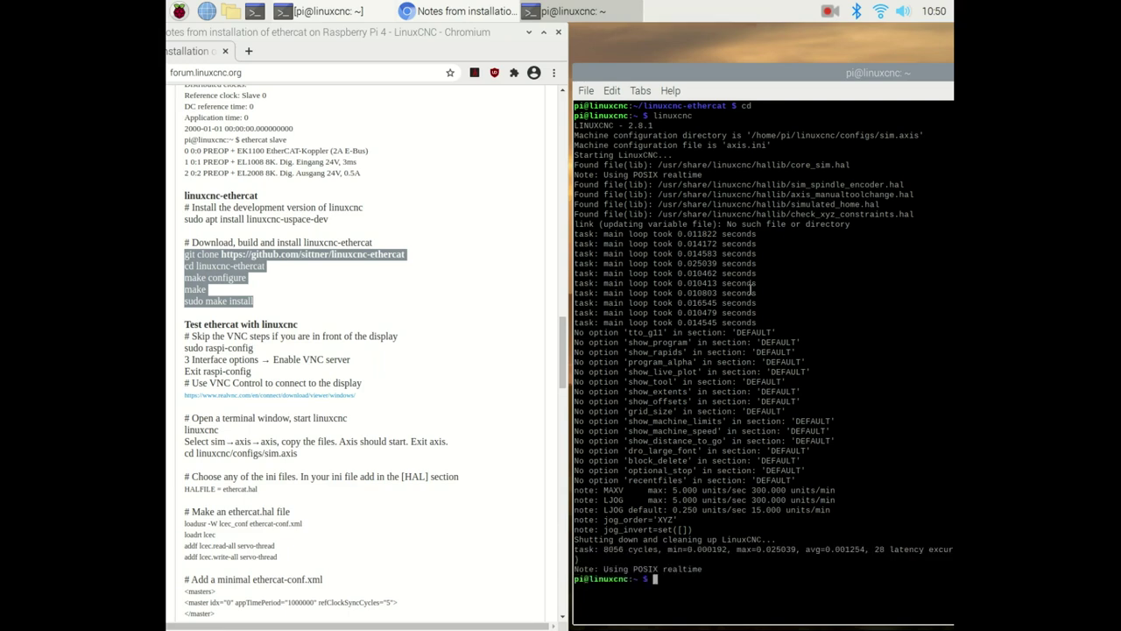
- Go to linuxcnc/configs/sim.axis, list its files, and open lathe.ini in vi
{"action": "key", "text": "ctrl+l"}
{"action": "type", "text": "cd linuxcnc/configs/sim.axis/"}
{"action": "key", "text": "Return"}
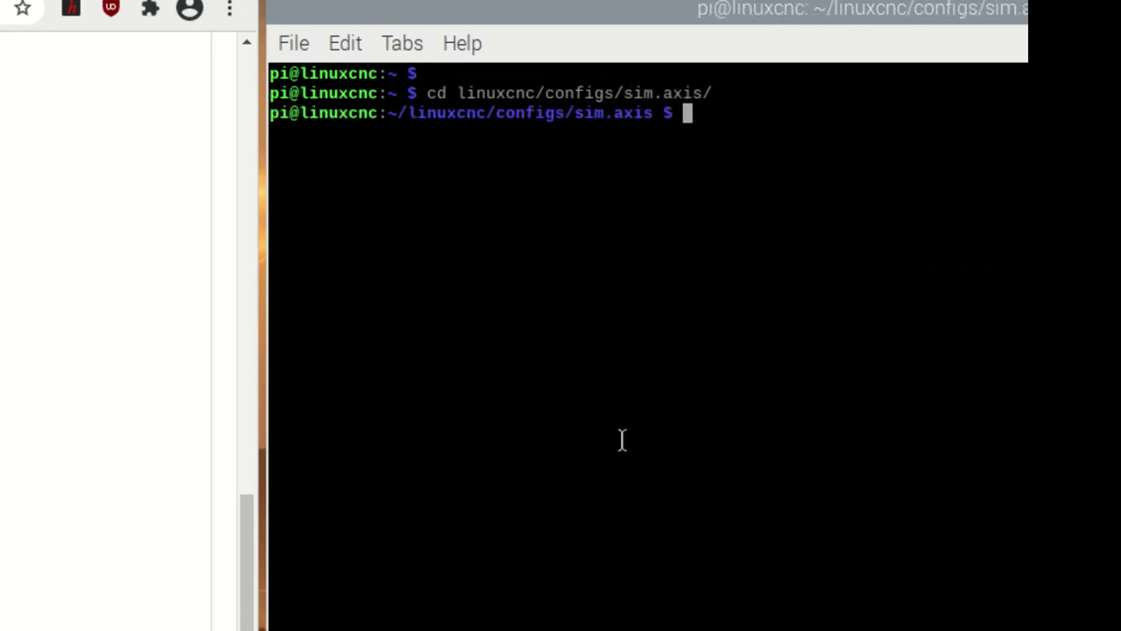
{"action": "type", "text": "vi"}
{"action": "key", "text": "BackSpace"}
{"action": "key", "text": "BackSpace"}
{"action": "key", "text": "BackSpace"}
{"action": "type", "text": "ls"}
{"action": "key", "text": "Return"}
{"action": "type", "text": "vi l"}
{"action": "type", "text": "athe.ini"}
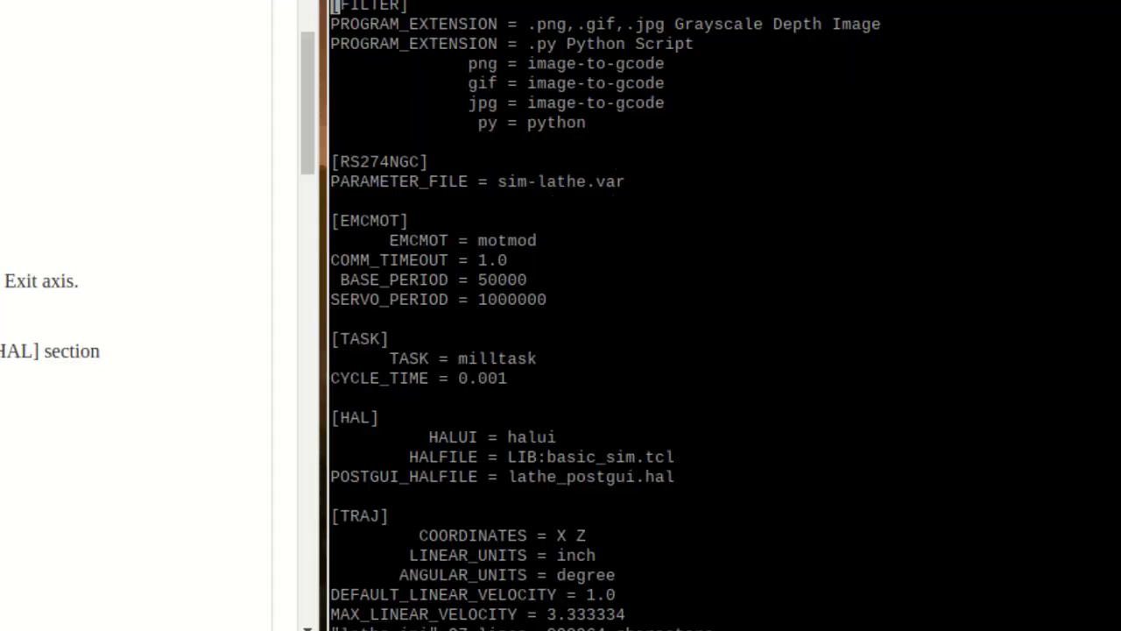
- Add the line 'HALFILE = ethercat.hal' next to POSTGUI_HALFILE
{"action": "key", "text": "Down"}
{"action": "key", "text": "Down"}
{"action": "key", "text": "Down"}
{"action": "key", "text": "Down"}
{"action": "key", "text": "Down"}
{"action": "key", "text": "Down"}
{"action": "key", "text": "Down"}
{"action": "key", "text": "Down"}
{"action": "key", "text": "Down"}
{"action": "key", "text": "Down"}
{"action": "key", "text": "Down"}
{"action": "key", "text": "Down"}
{"action": "key", "text": "shift+o"}
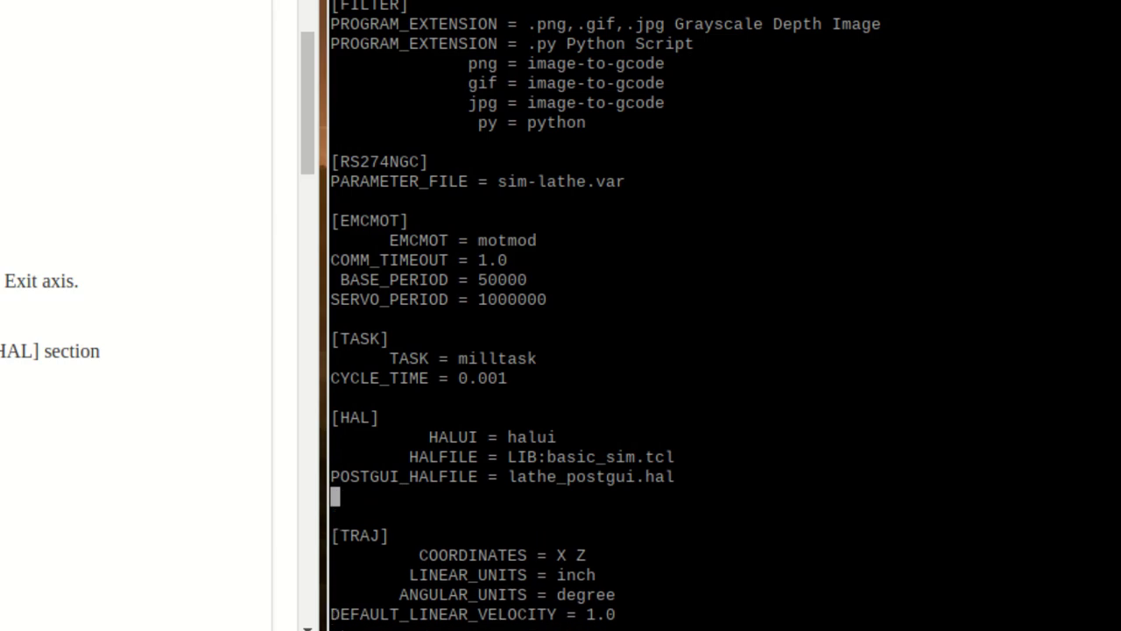
{"action": "type", "text": "HAL"}
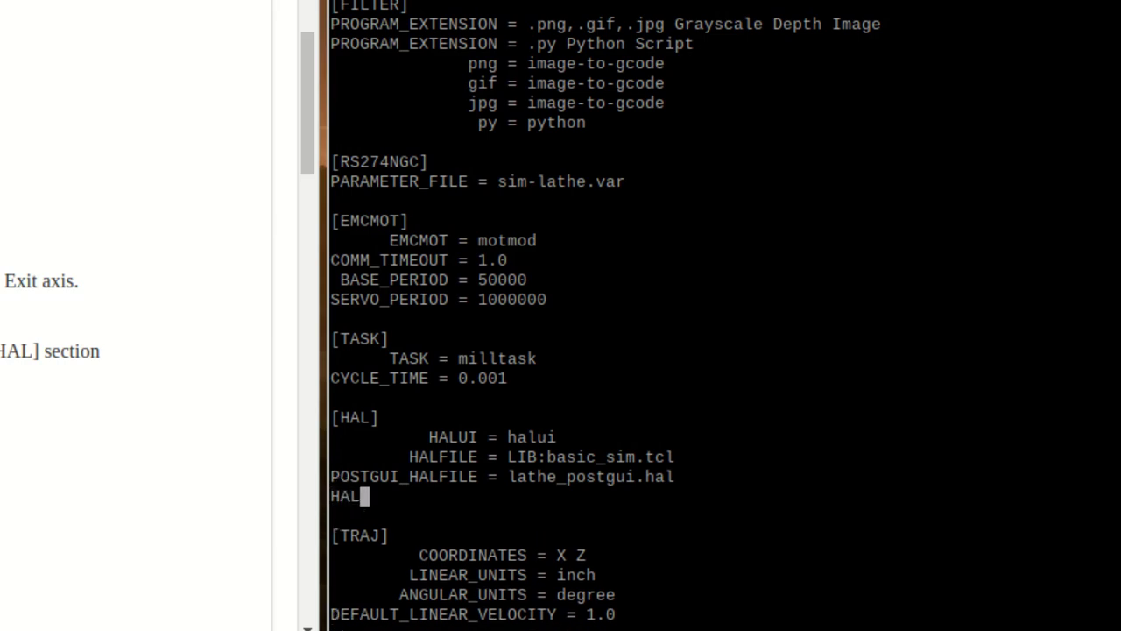
{"action": "type", "text": "FILE = et"}
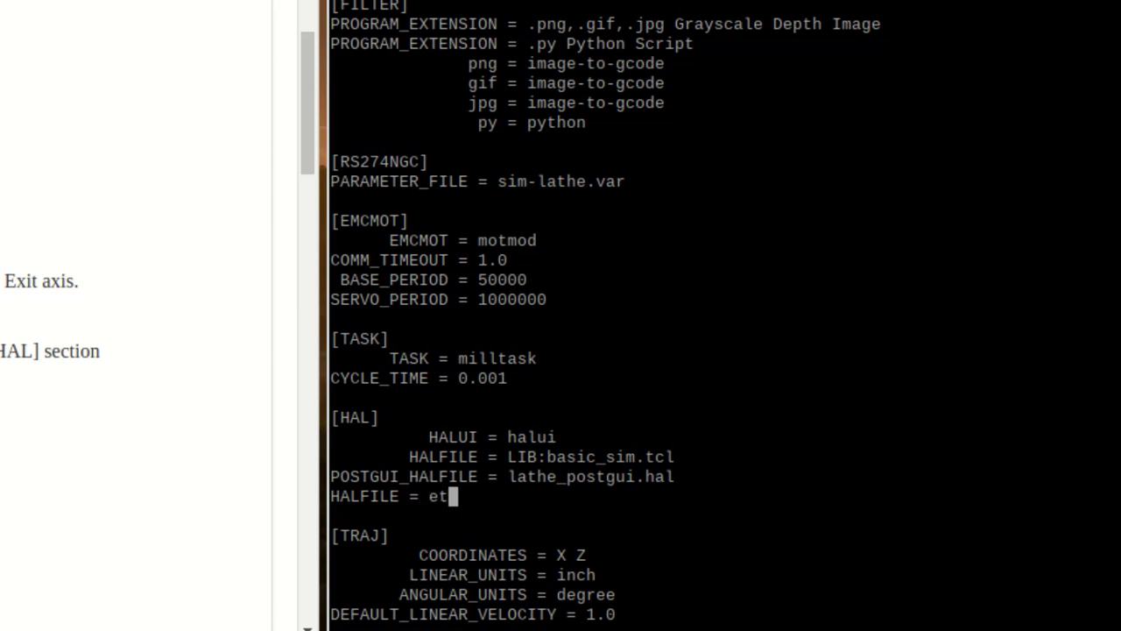
{"action": "type", "text": "hercat.ha"}
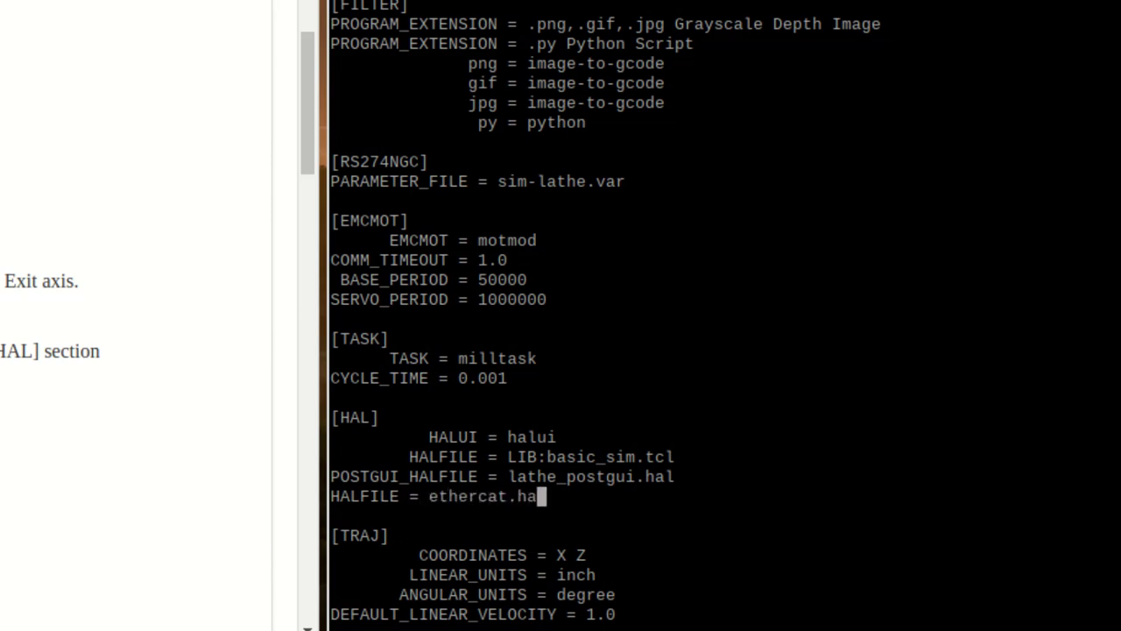
{"action": "type", "text": "al"}
{"action": "key", "text": "BackSpace"}
{"action": "key", "text": "BackSpace"}
- Finish the ethercat.hal line and leave insert mode in lathe.ini
{"action": "type", "text": "l"}
{"action": "key", "text": "Escape"}
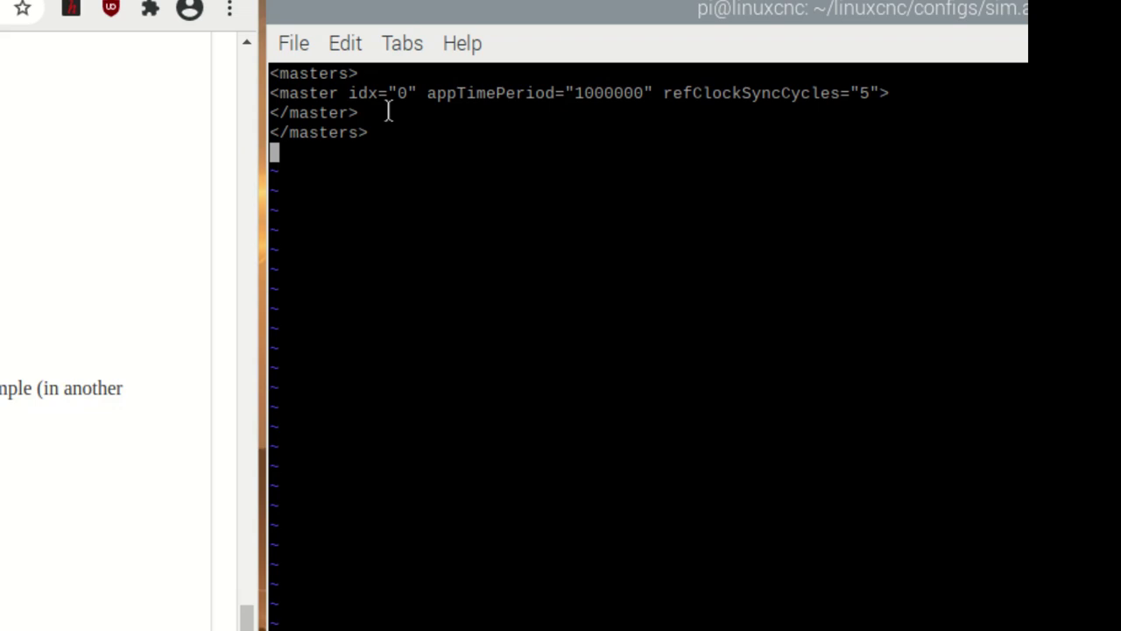
- Quit vi, start LinuxCNC with lathe.ini, and list the lcec HAL entries with halcmd
{"action": "type", "text": ":q"}
{"action": "key", "text": "Return"}
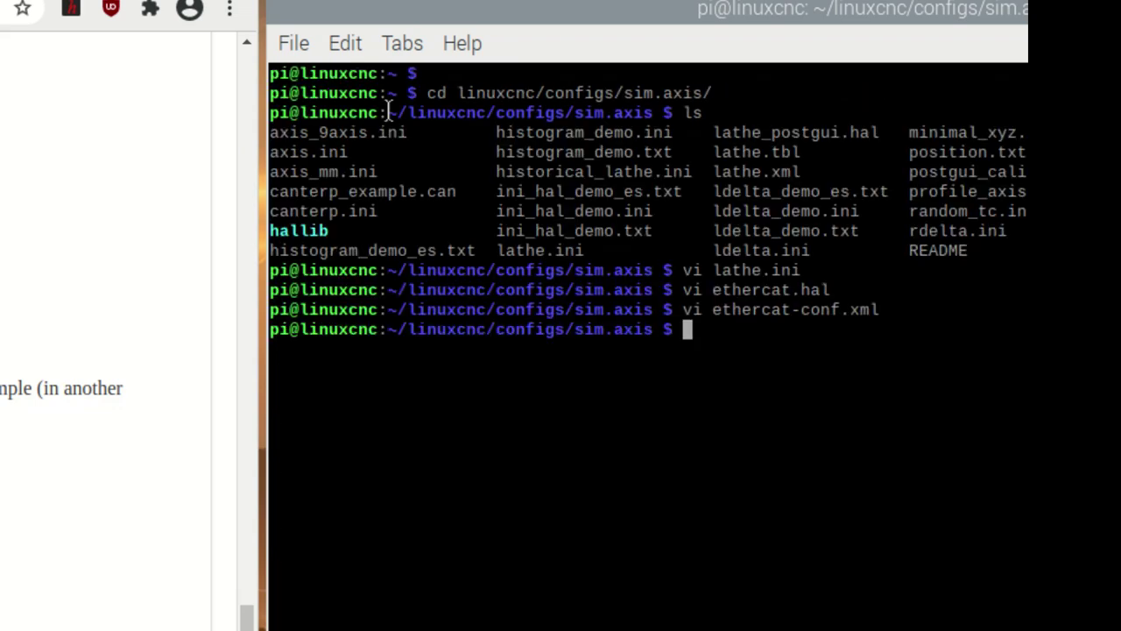
{"action": "type", "text": "linuxcnc l"}
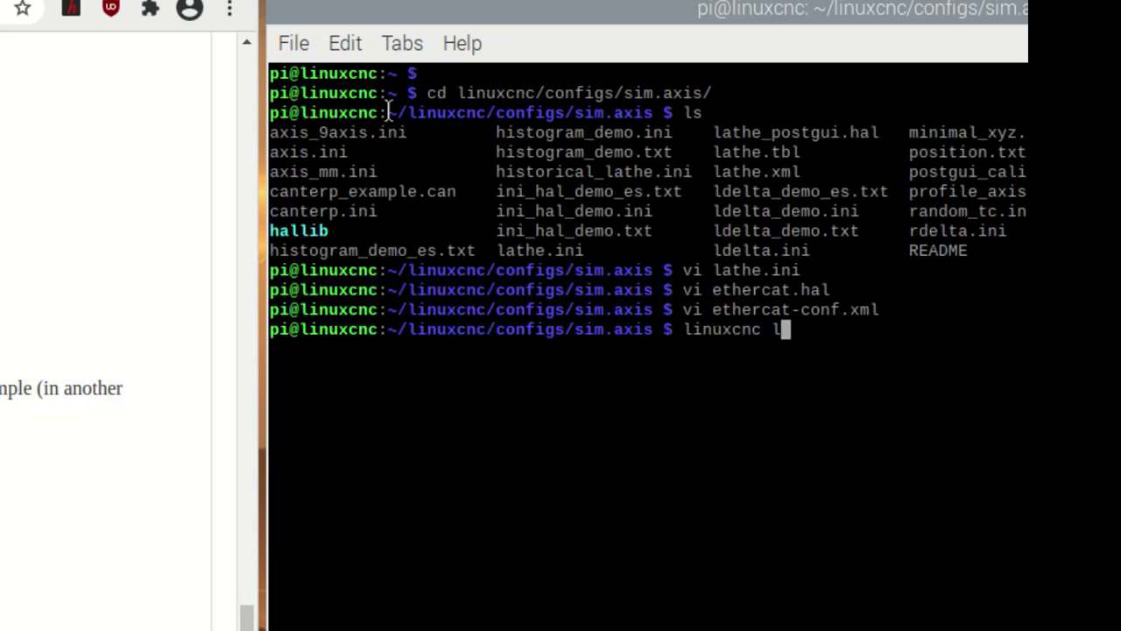
{"action": "type", "text": "athe.ini"}
{"action": "key", "text": "Return"}
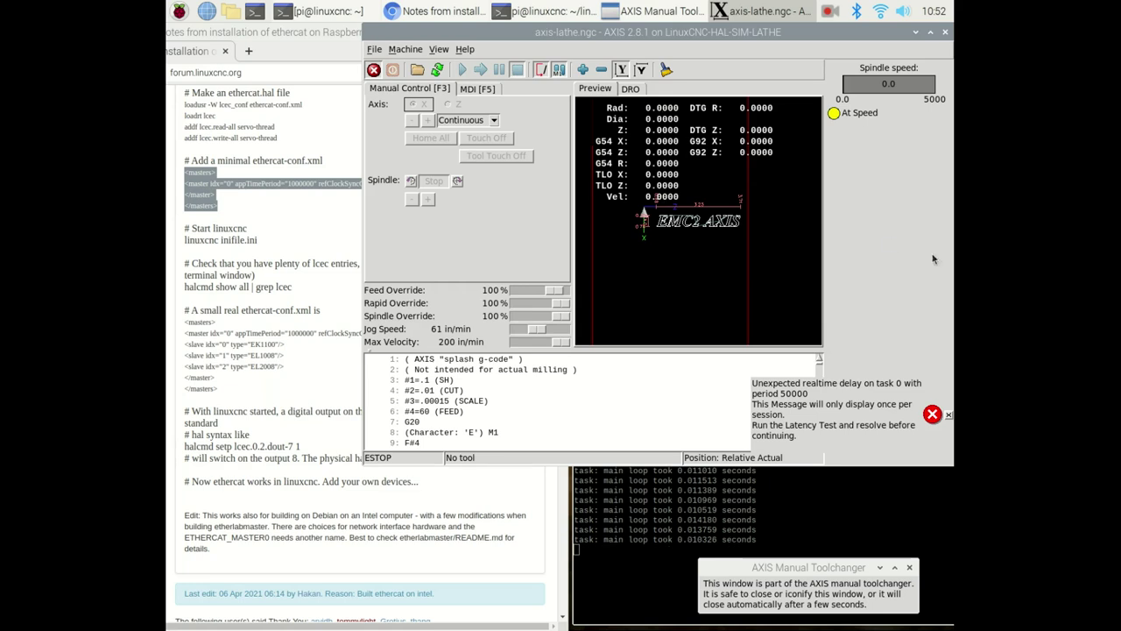
{"action": "left_click", "coordinate": [947, 414]}
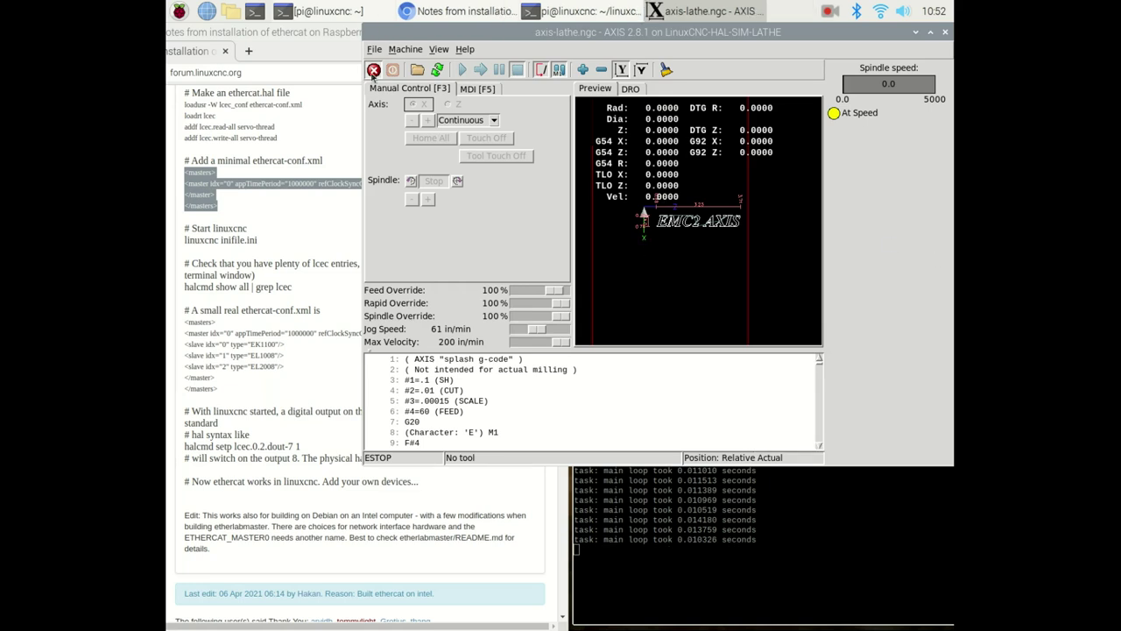
{"action": "type", "text": "halcmd"}
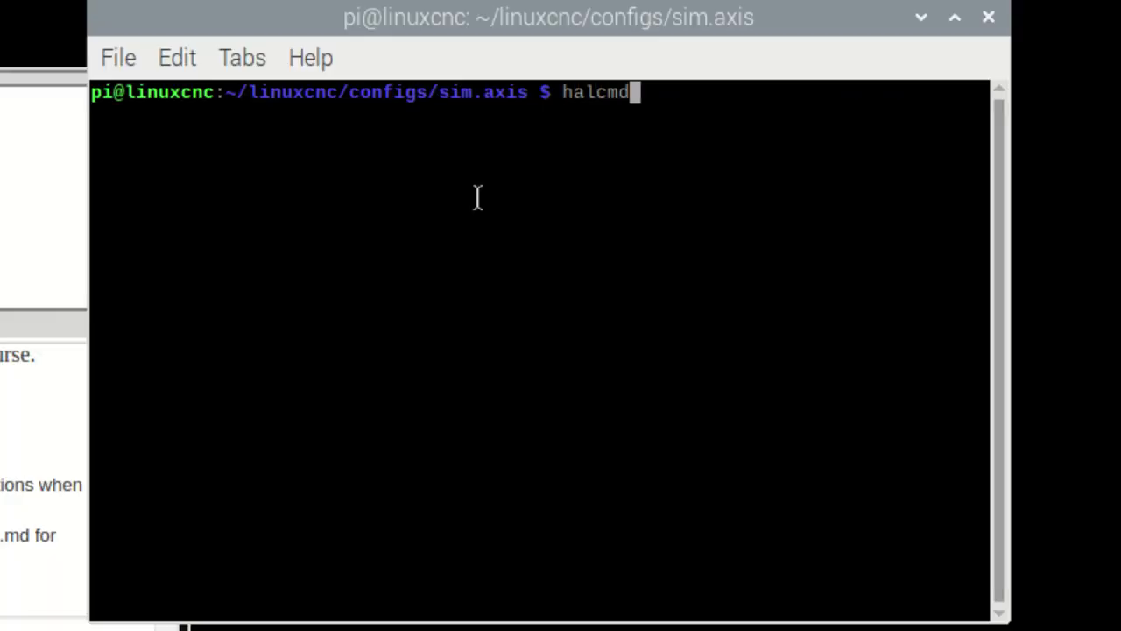
{"action": "type", "text": " show all |"}
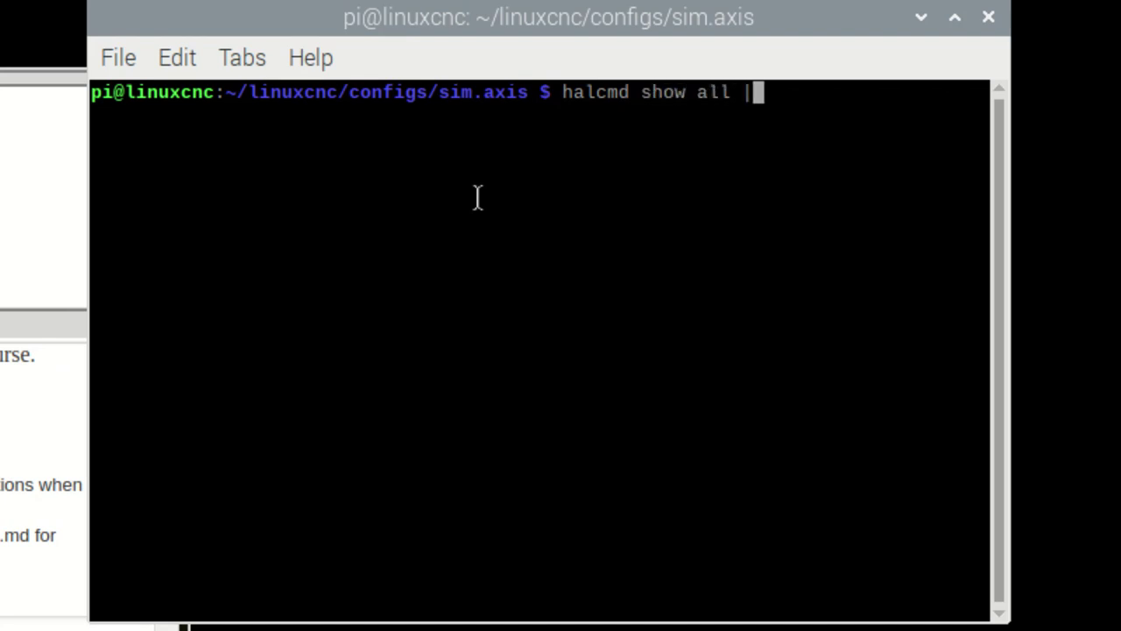
{"action": "type", "text": " grep lcec"}
{"action": "key", "text": "Return"}
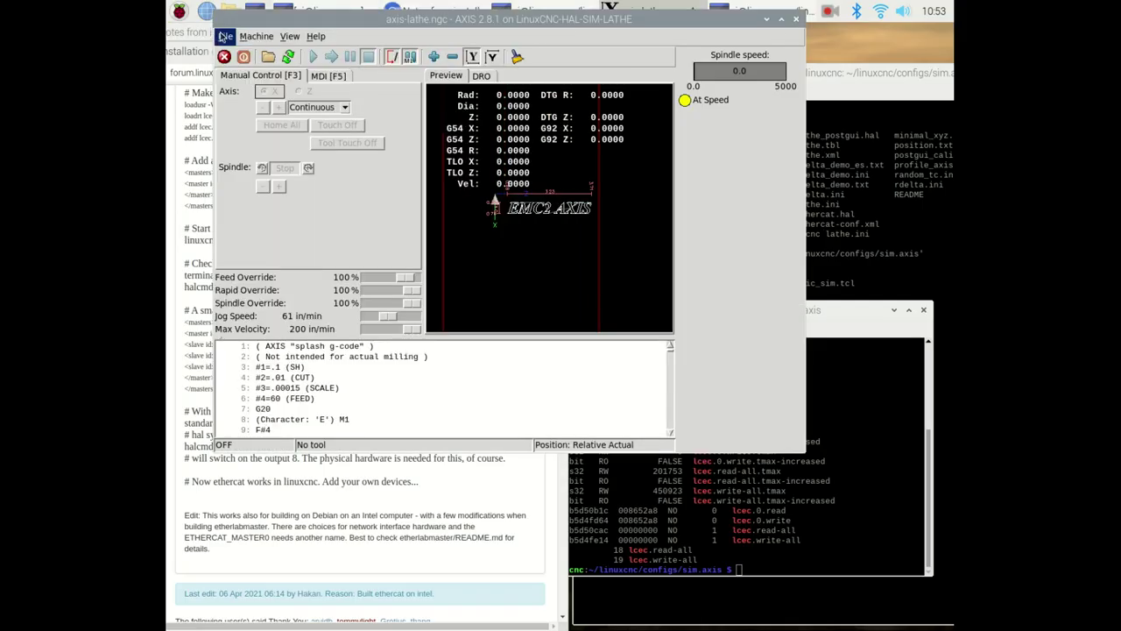
- Quit AXIS and open ethercat-conf.xml in vi
{"action": "left_click", "coordinate": [225, 36]}
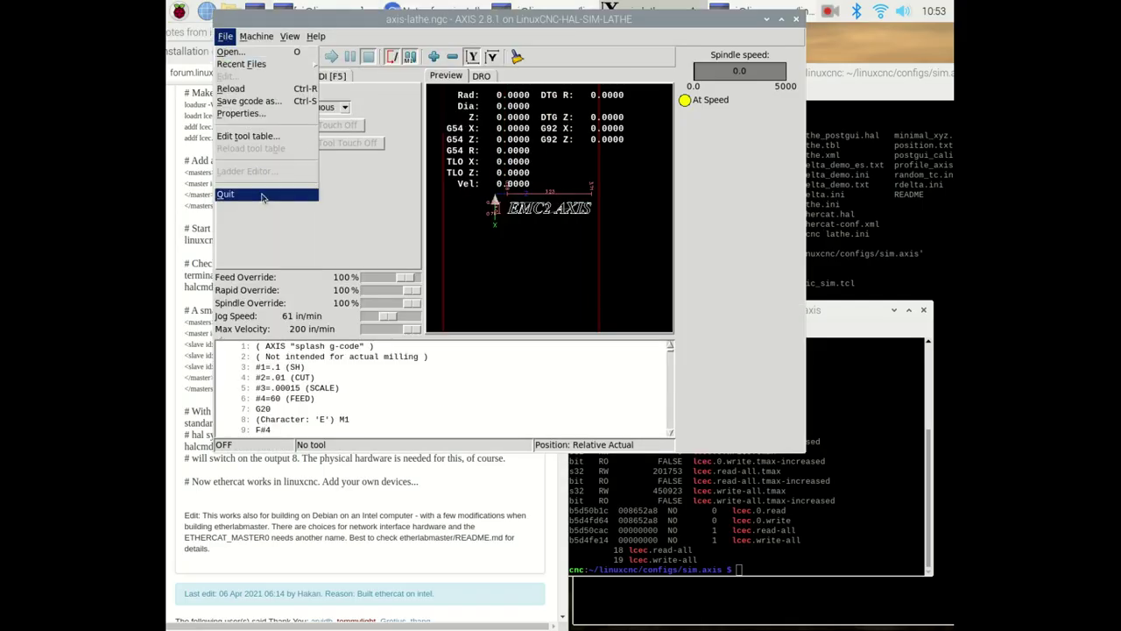
{"action": "left_click", "coordinate": [262, 196]}
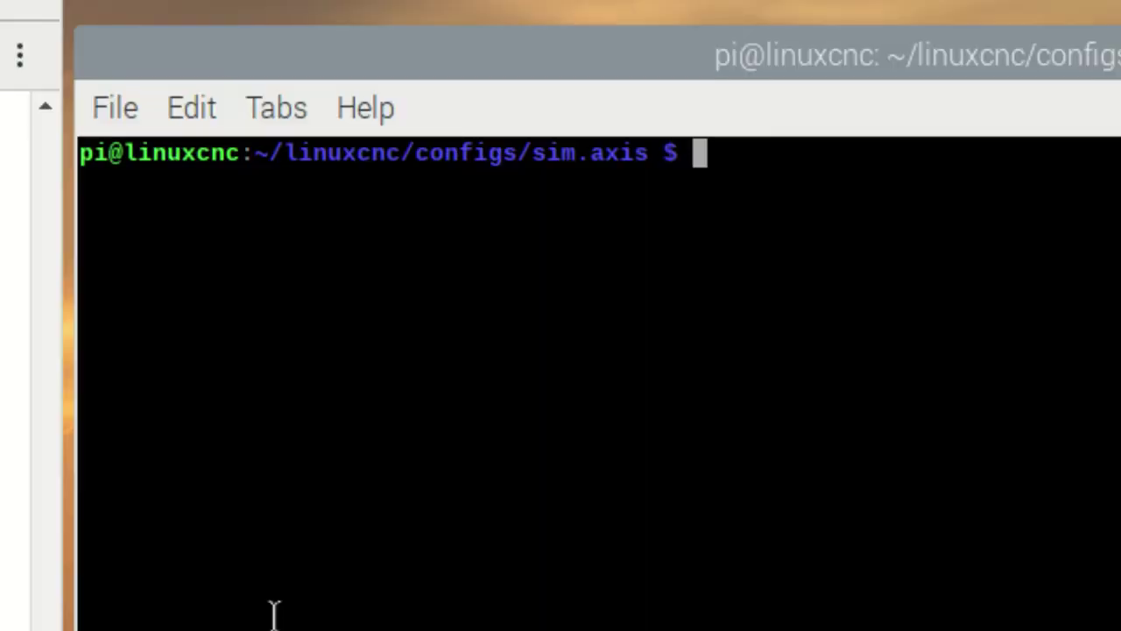
{"action": "type", "text": "vi etherc"}
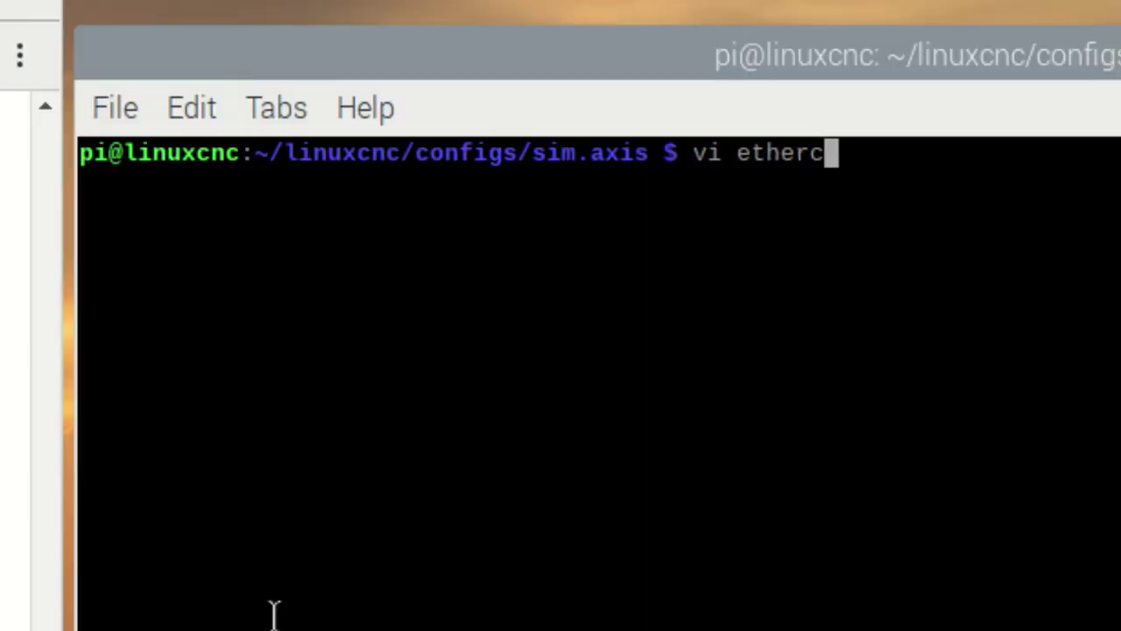
{"action": "type", "text": "at"}
{"action": "key", "text": "Tab"}
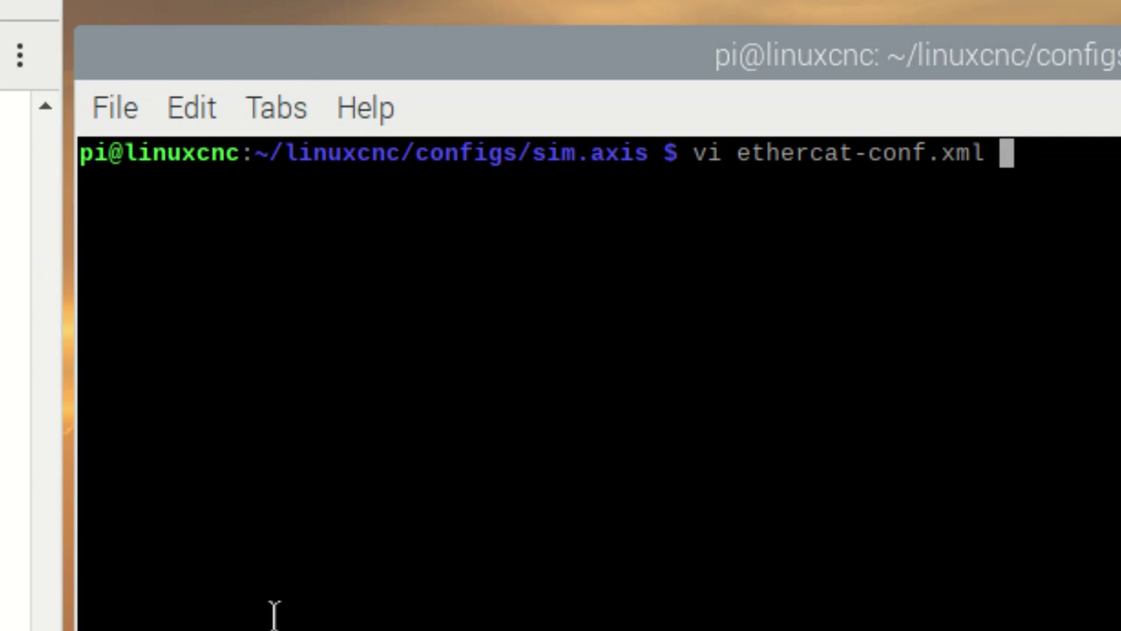
{"action": "key", "text": "Return"}
- Paste the EK1100, EL1008 and EL2008 slave lines above the closing master tag
{"action": "key", "text": "Down"}
{"action": "key", "text": "Down"}
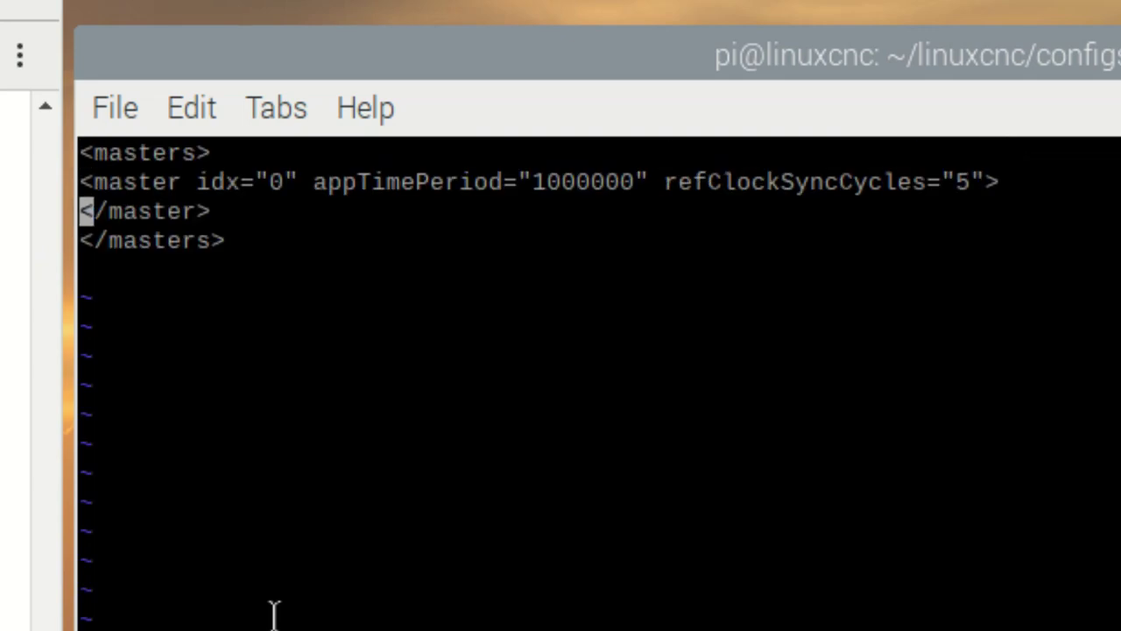
{"action": "key", "text": "O"}
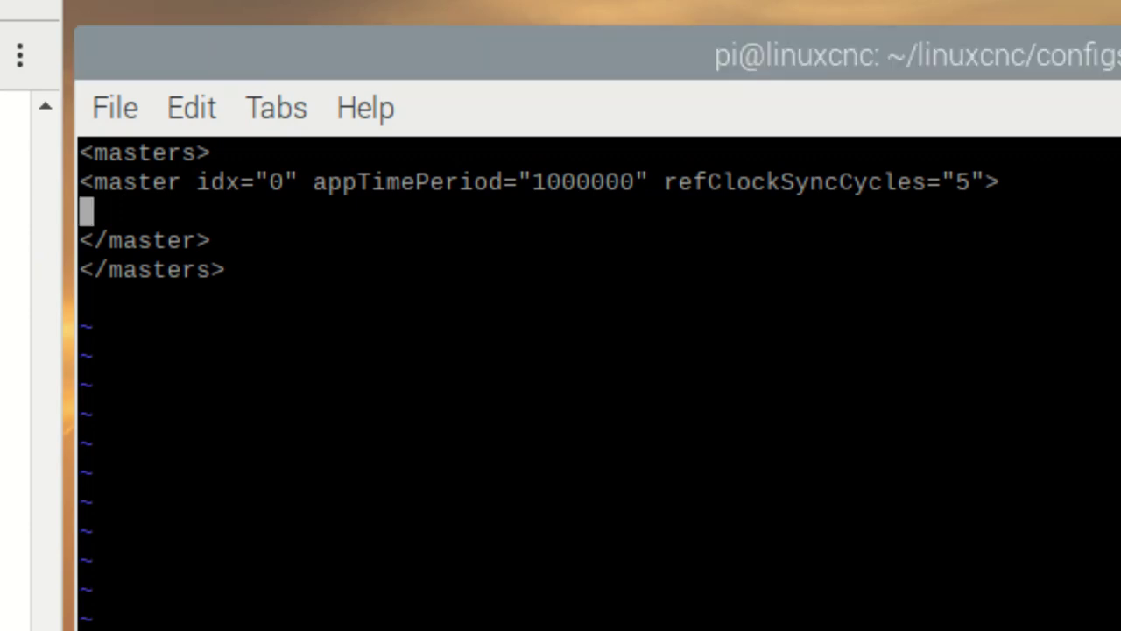
{"action": "type", "text": "<slave idx=\"0\" type=\"EK1100\"/> <slave idx=\"1\" type=\"EL1008\"/> <slave idx=\"2\" type=\"EL2008\"/>"}
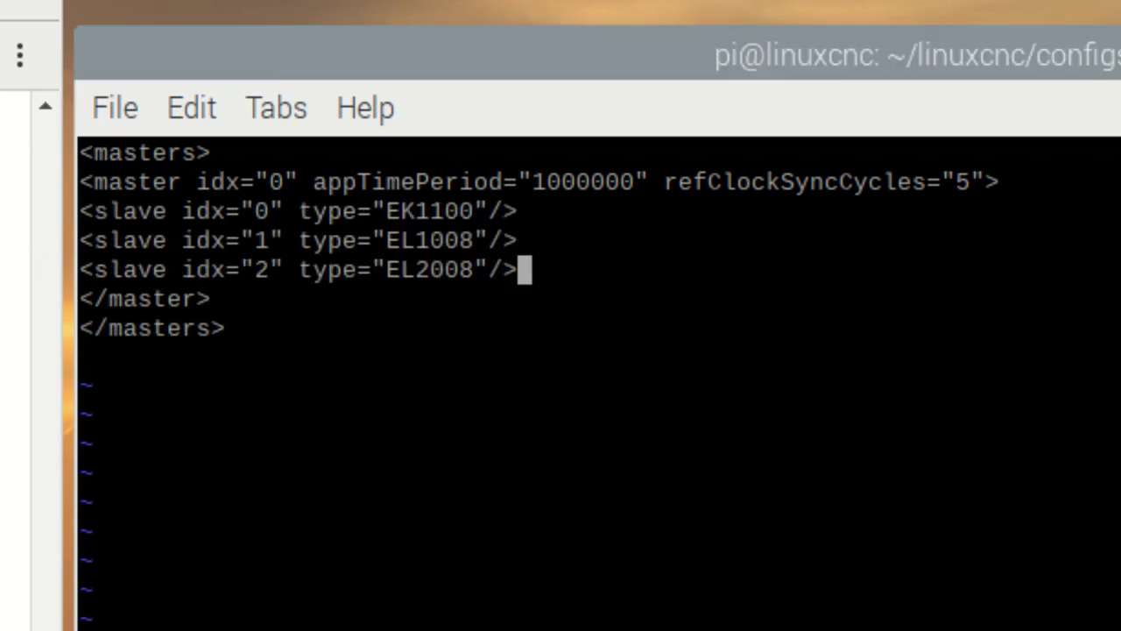
- Add the line <slave idx="3" type="EL5151"/>, fixing the missing quote
{"action": "key", "text": "Return"}
{"action": "type", "text": "<s"}
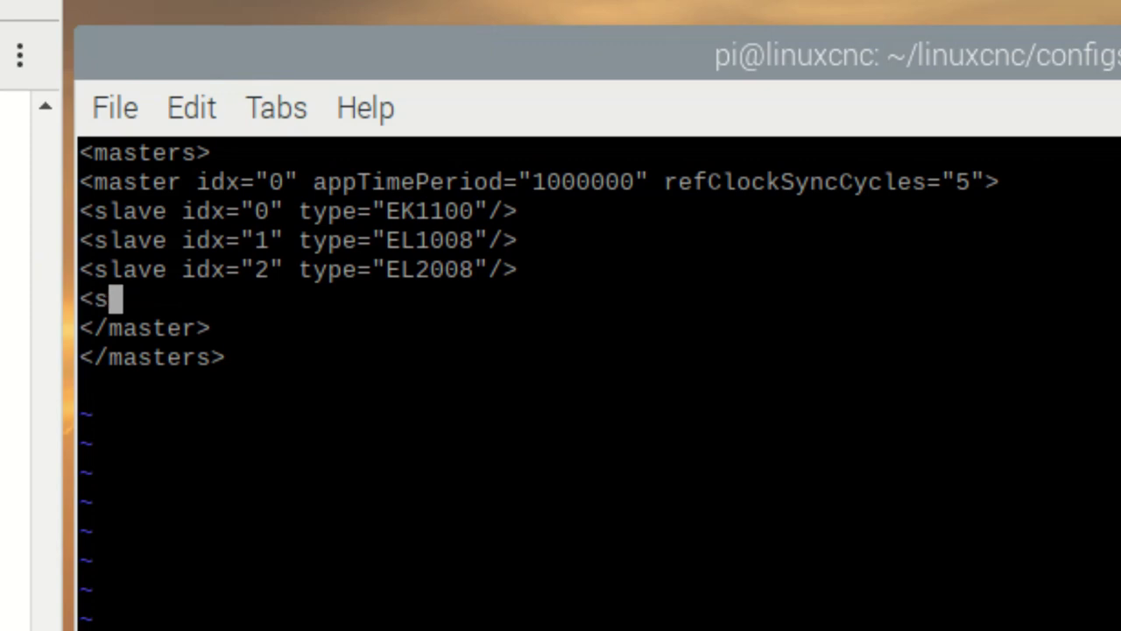
{"action": "type", "text": "lave id"}
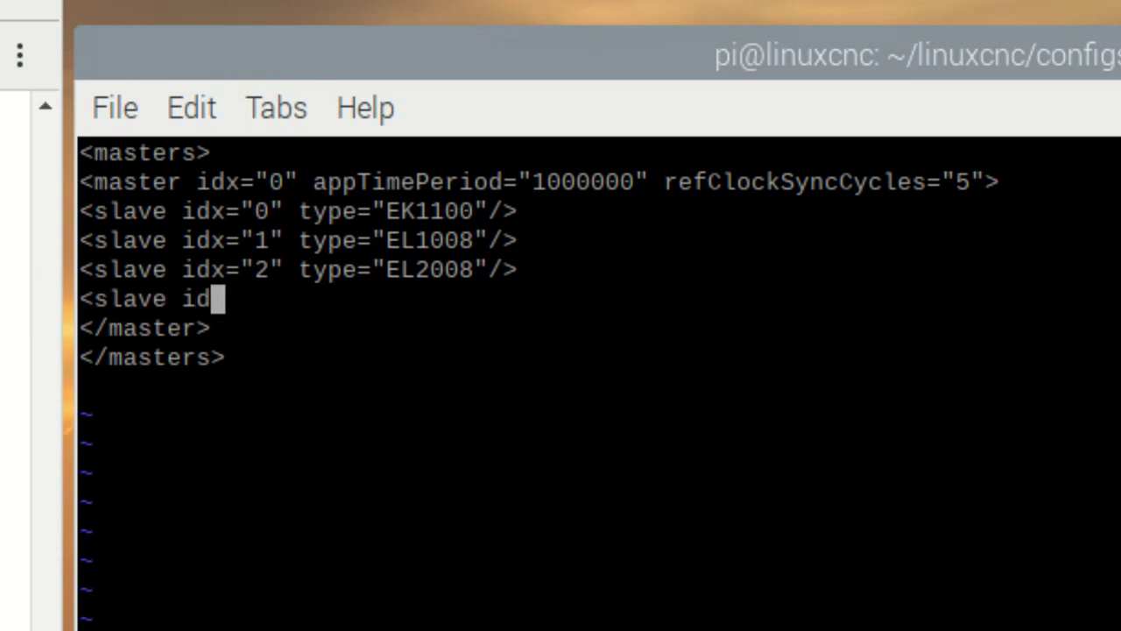
{"action": "type", "text": "x=\"3"}
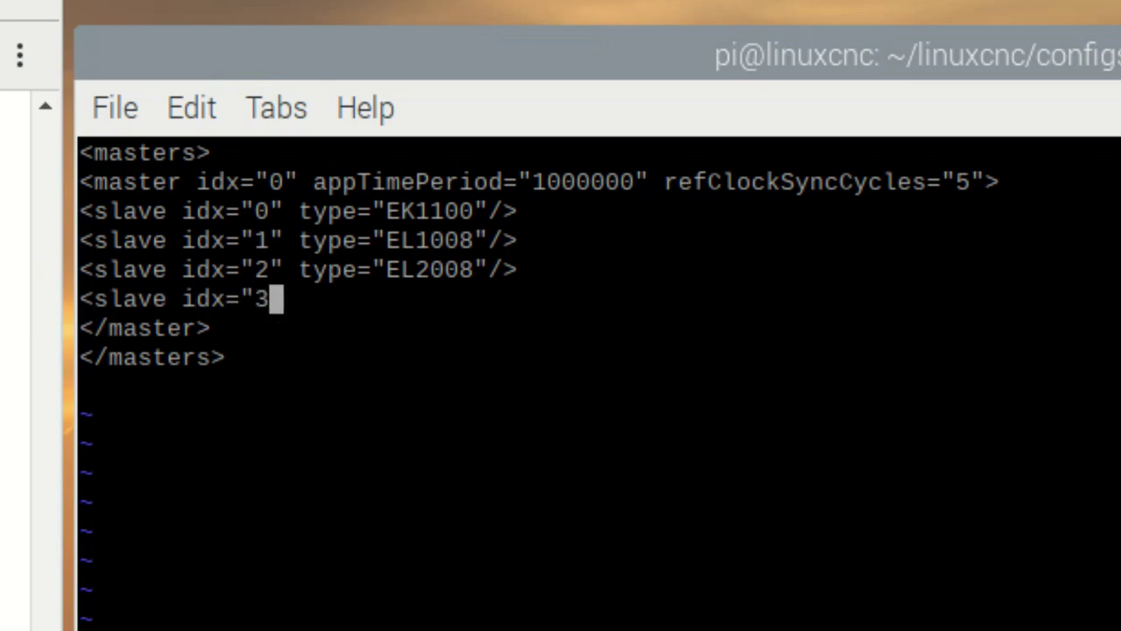
{"action": "type", "text": "\" type"}
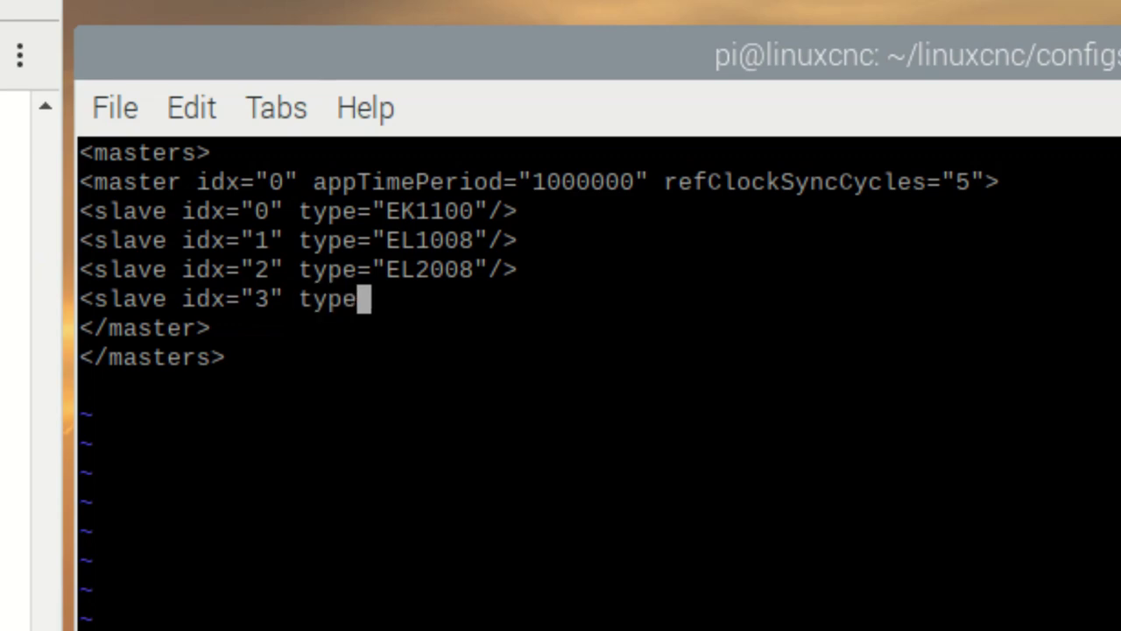
{"action": "type", "text": "=EL51"}
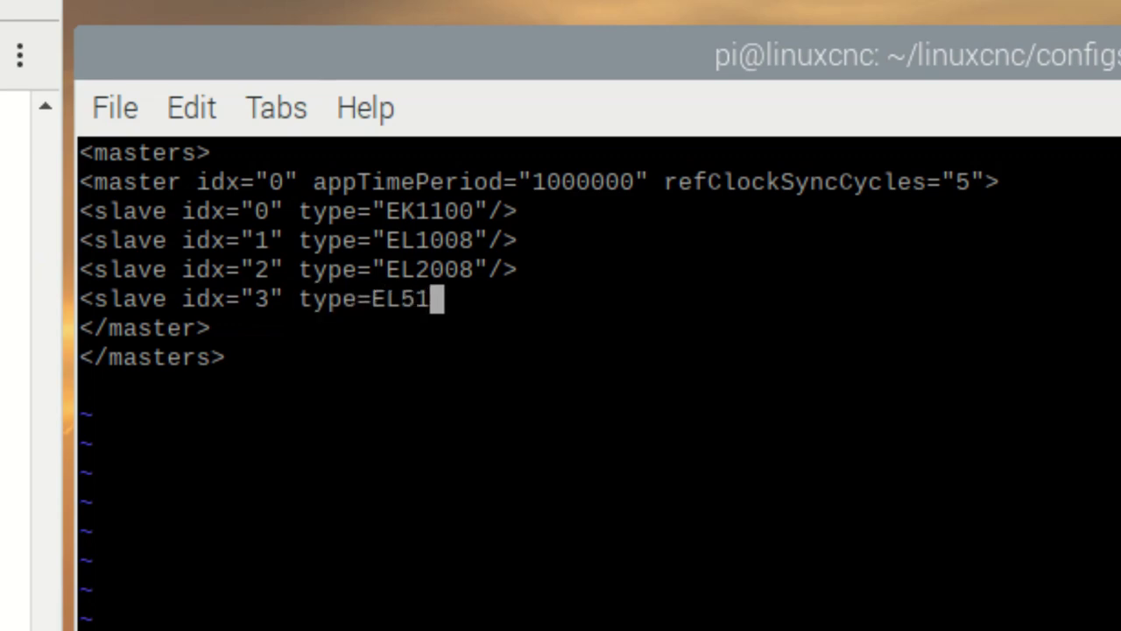
{"action": "key", "text": "Escape"}
{"action": "key", "text": "Left"}
{"action": "key", "text": "Left"}
{"action": "key", "text": "Left"}
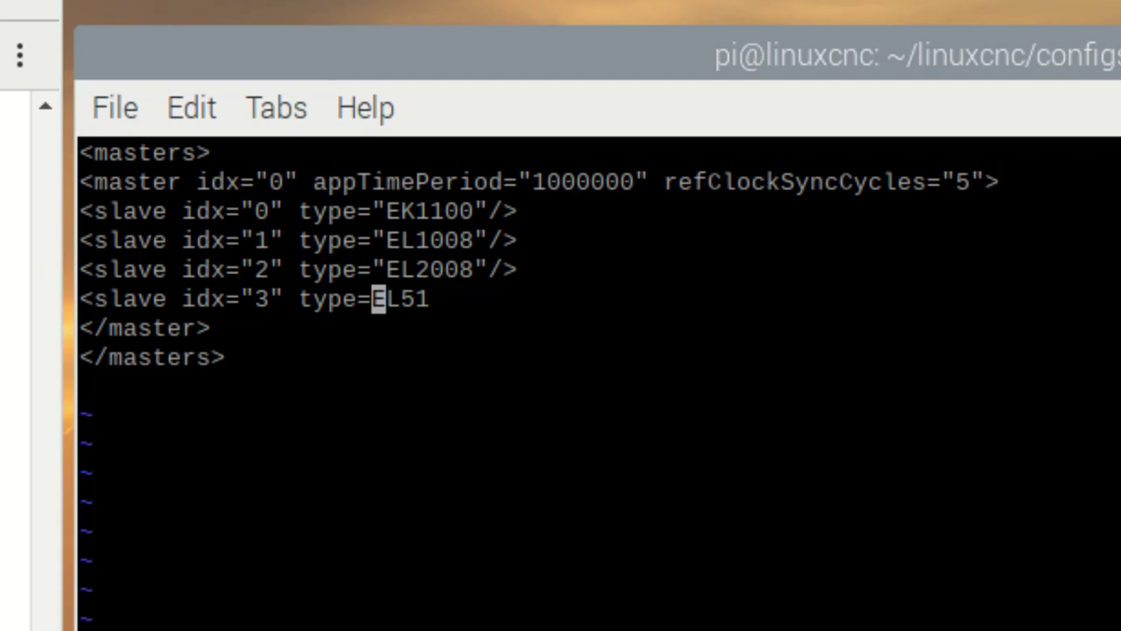
{"action": "type", "text": "idx=\""}
{"action": "key", "text": "Right"}
{"action": "key", "text": "Right"}
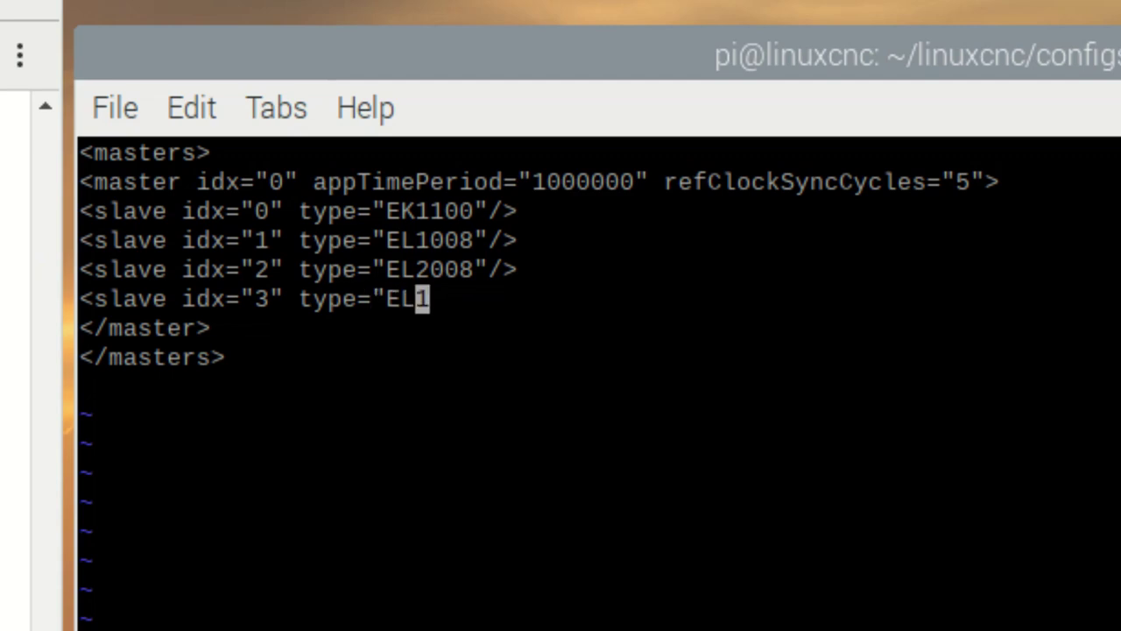
{"action": "key", "text": "Right"}
{"action": "key", "text": "Right"}
{"action": "type", "text": "51"}
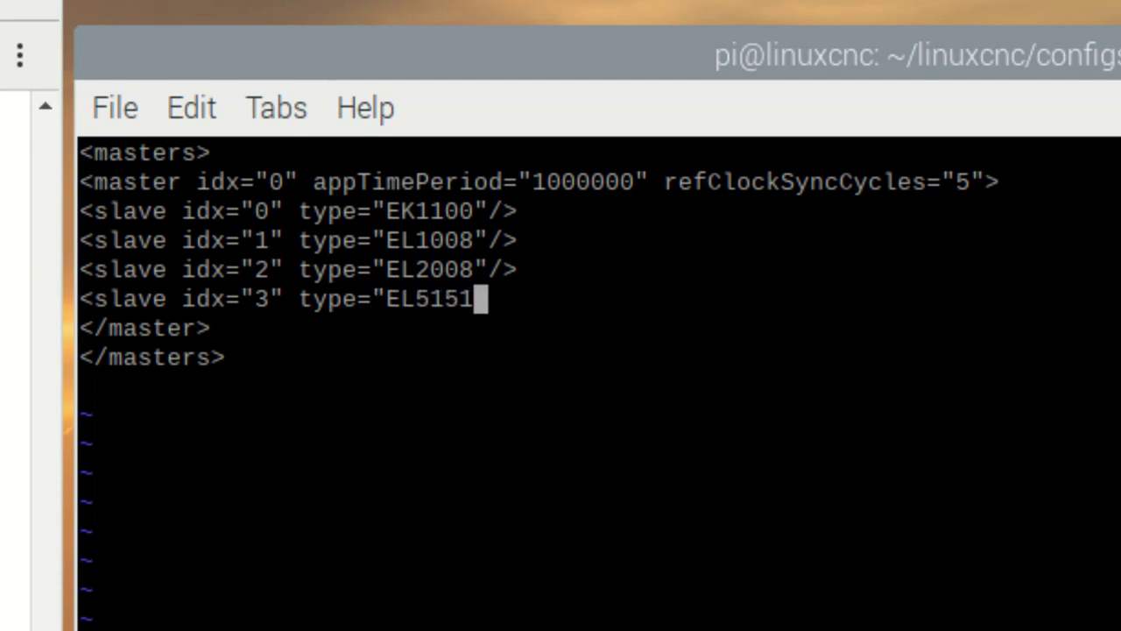
{"action": "type", "text": "\""}
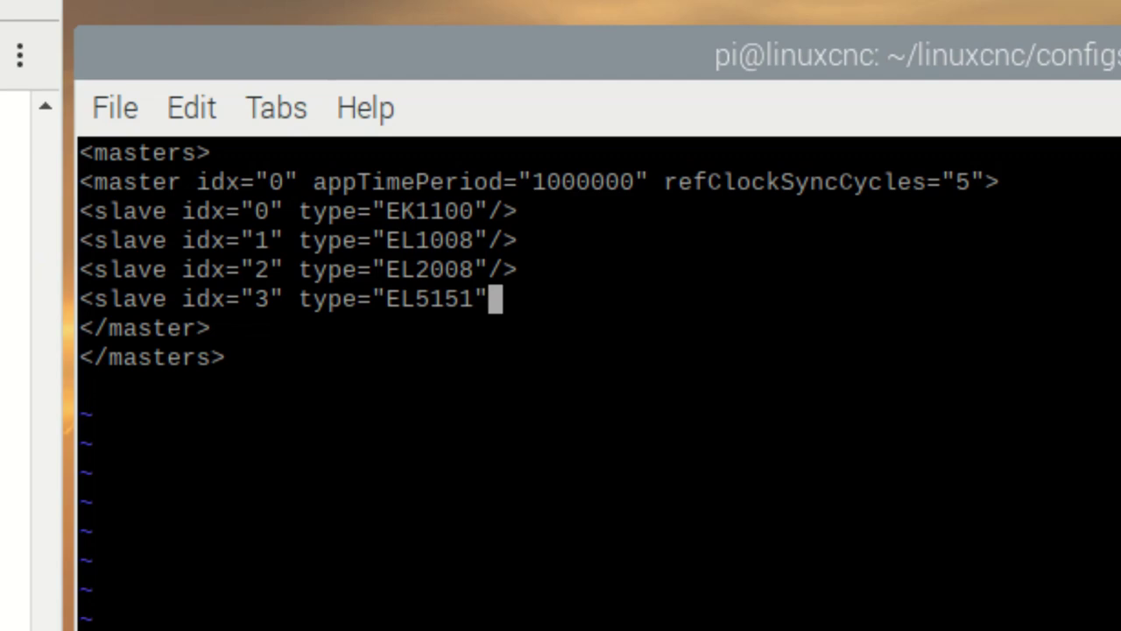
{"action": "type", "text": "/>"}
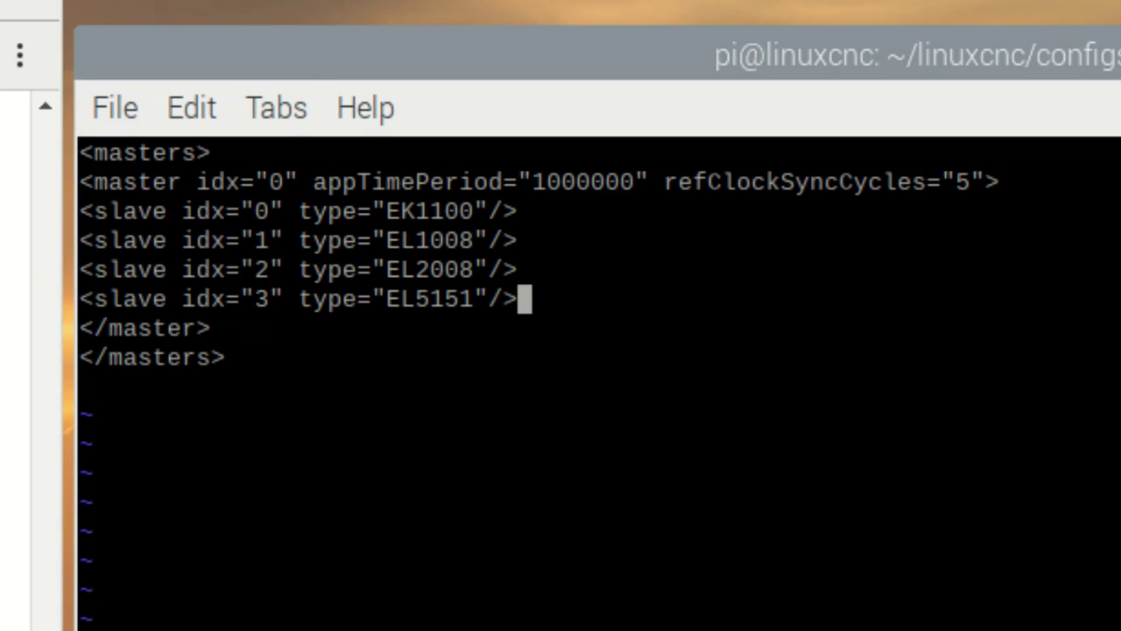
{"action": "key", "text": "Escape"}
- Change the slave type from EL5151 to EL5101
{"action": "key", "text": "h"}
{"action": "key", "text": "h"}
{"action": "key", "text": "h"}
{"action": "key", "text": "h"}
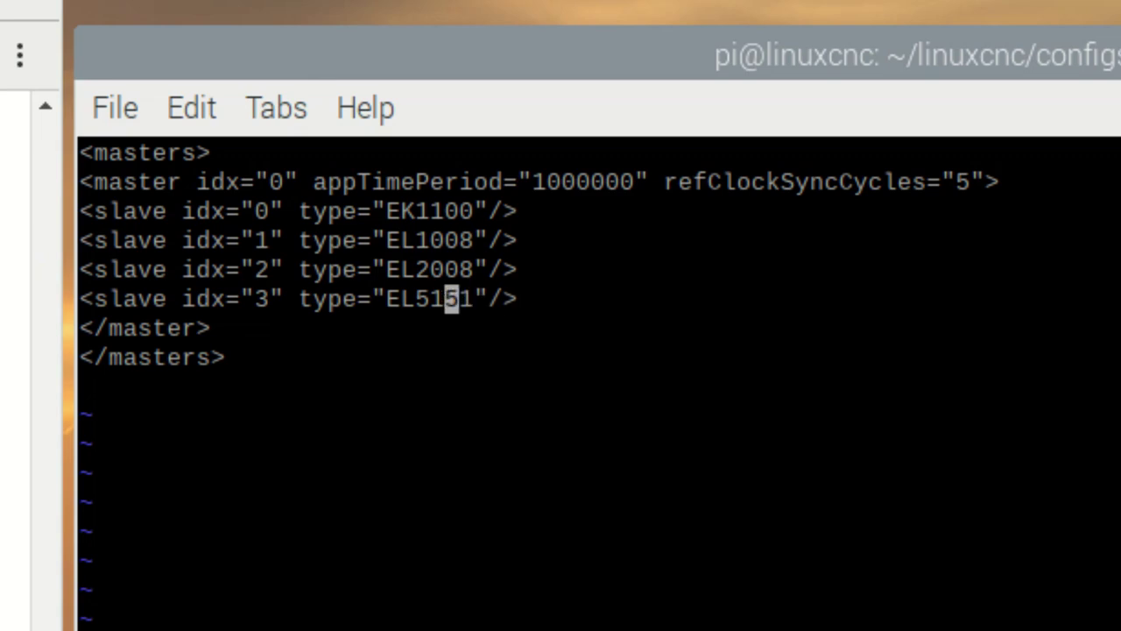
{"action": "key", "text": "r"}
{"action": "key", "text": "0"}
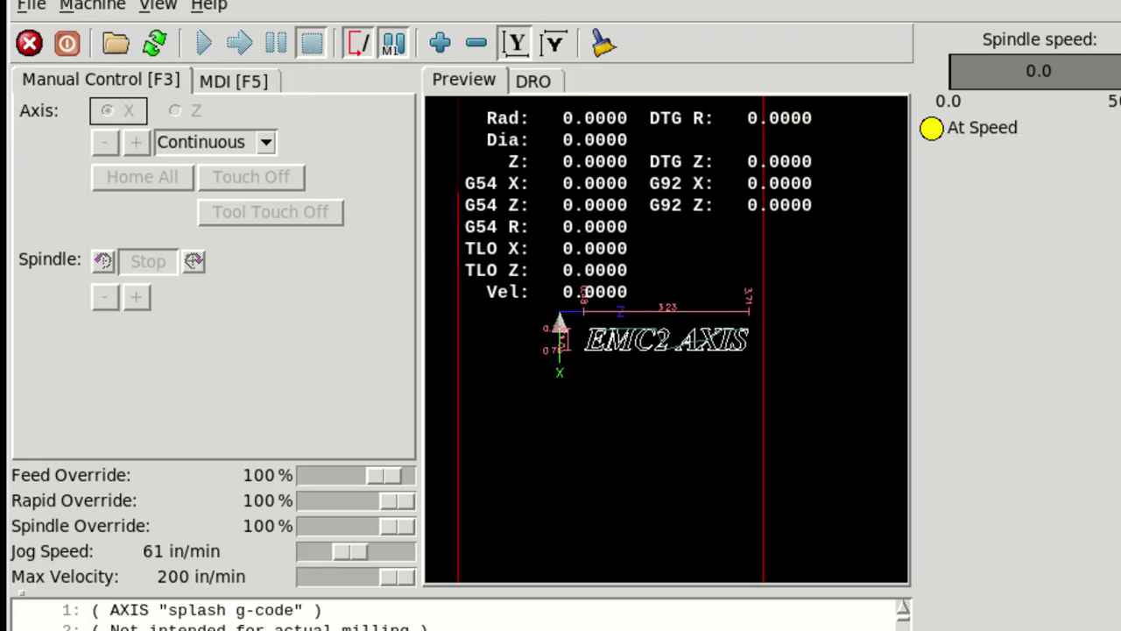
- Launch halshow in the background from the terminal
{"action": "type", "text": "ha"}
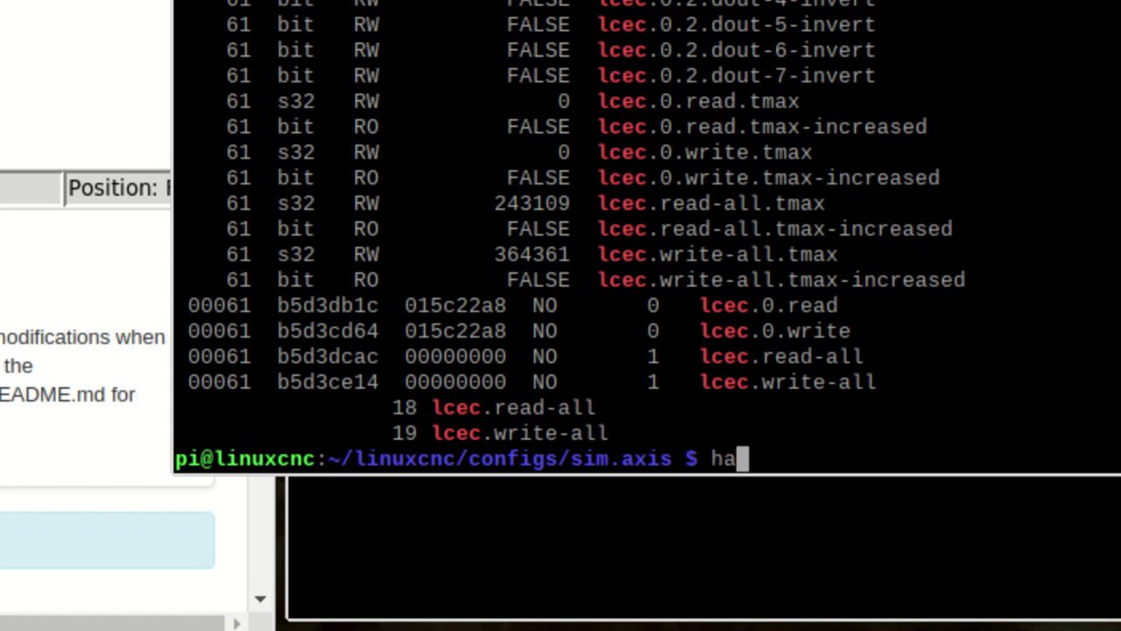
{"action": "type", "text": "lshow"}
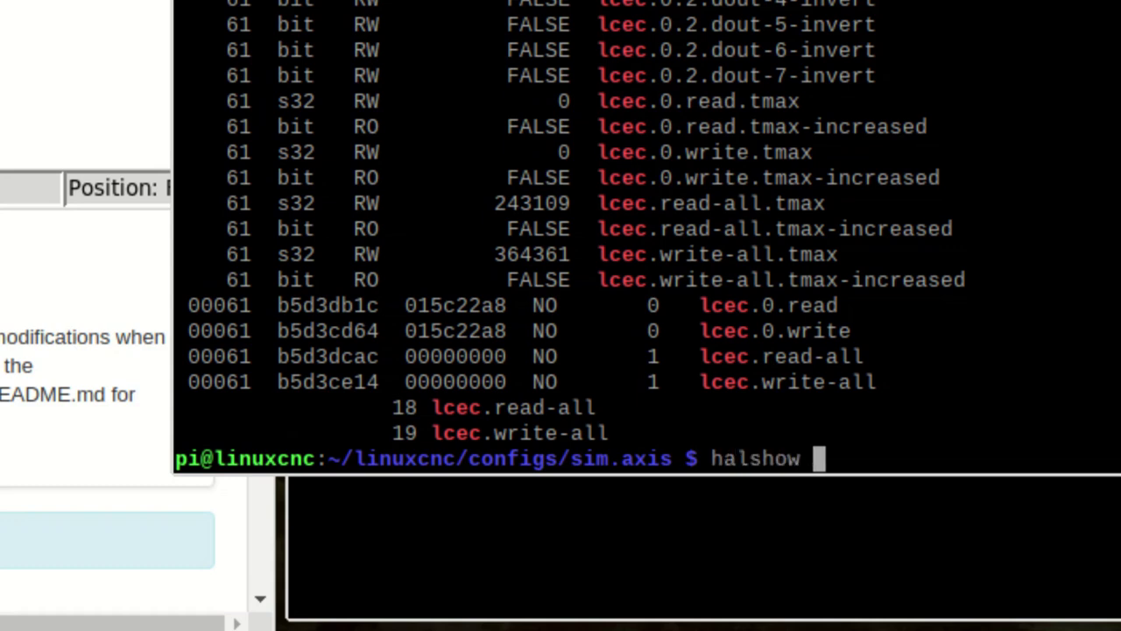
{"action": "type", "text": "&"}
{"action": "key", "text": "Return"}
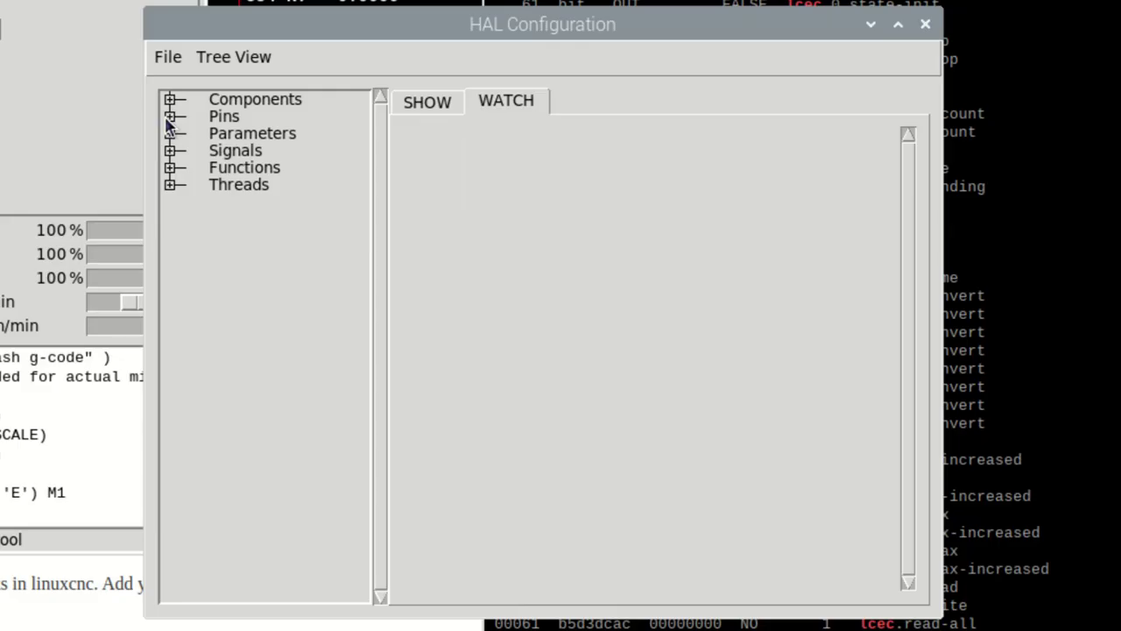
- Expand Pins > lcec > 0 > 1 in halshow and watch lcec.0.1.din-0
{"action": "left_click", "coordinate": [166, 117]}
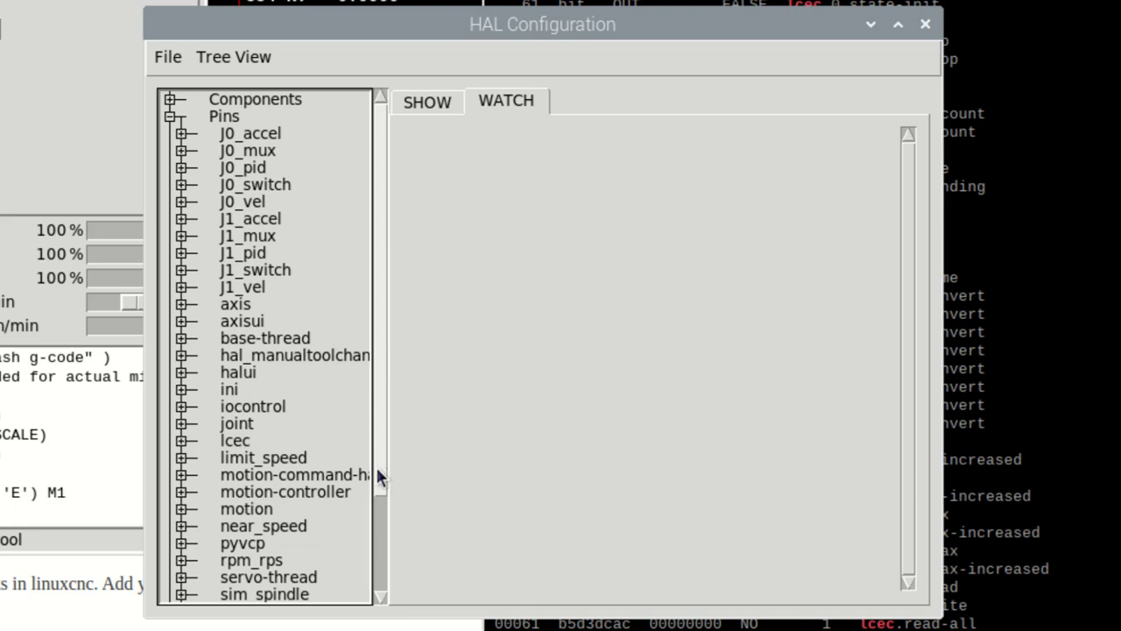
{"action": "left_click", "coordinate": [181, 441]}
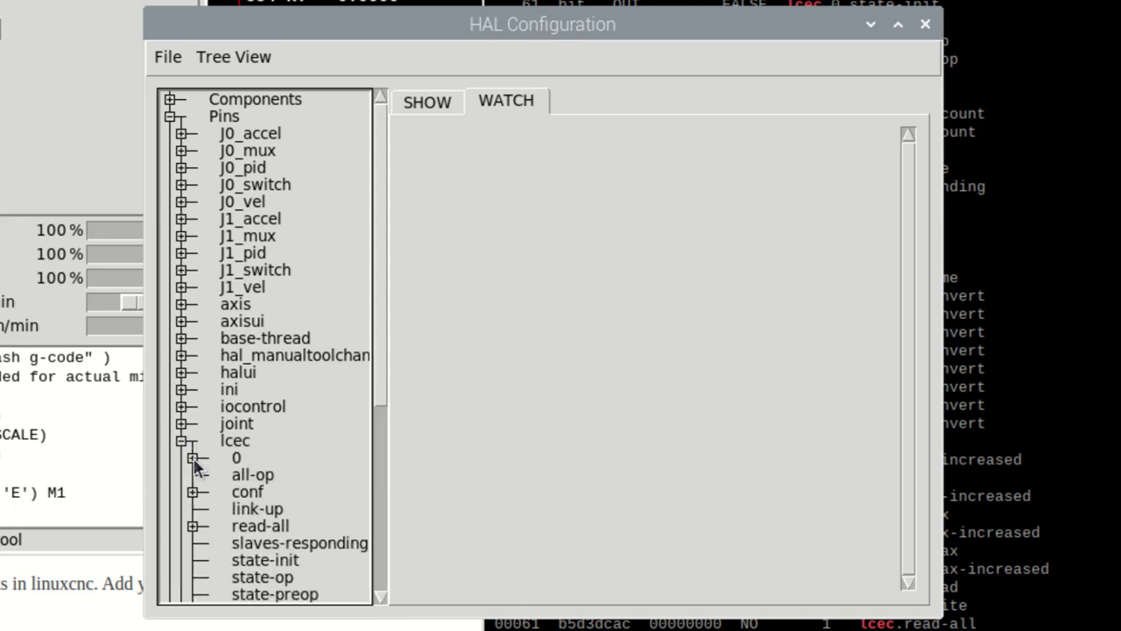
{"action": "left_click", "coordinate": [193, 458]}
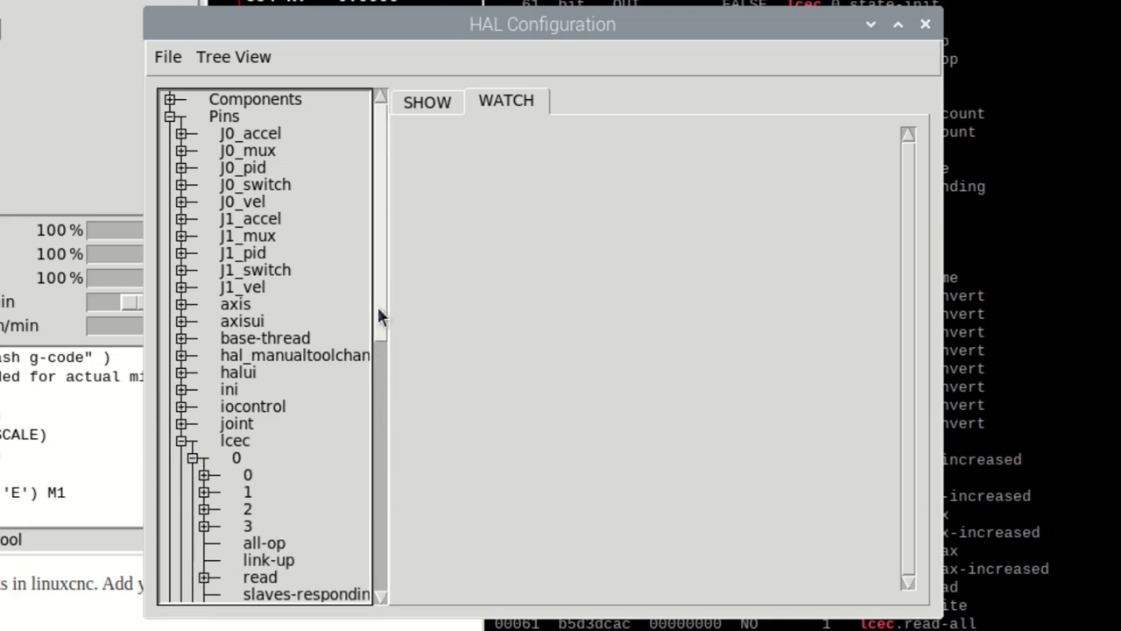
{"action": "left_click_drag", "start_coordinate": [378, 316], "coordinate": [383, 388]}
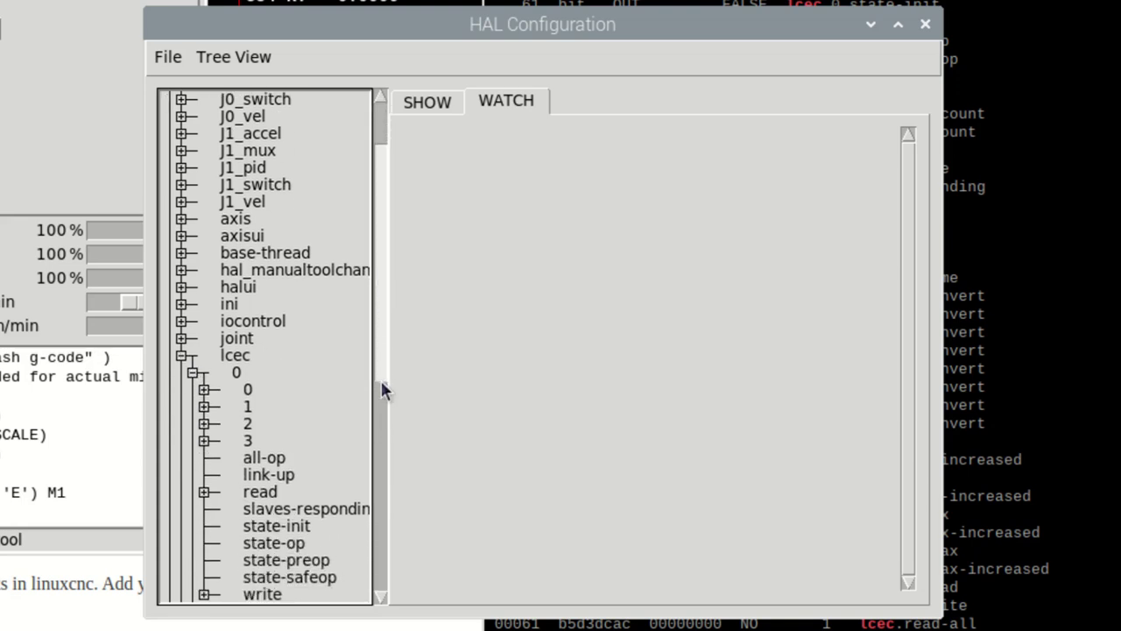
{"action": "left_click", "coordinate": [203, 339]}
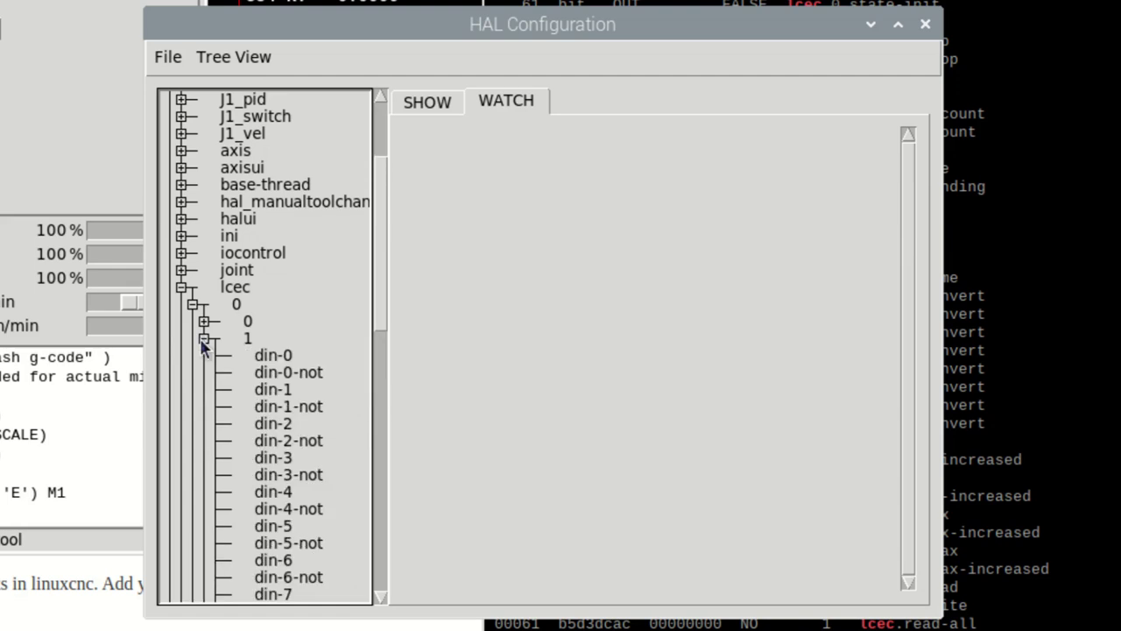
{"action": "left_click", "coordinate": [286, 352]}
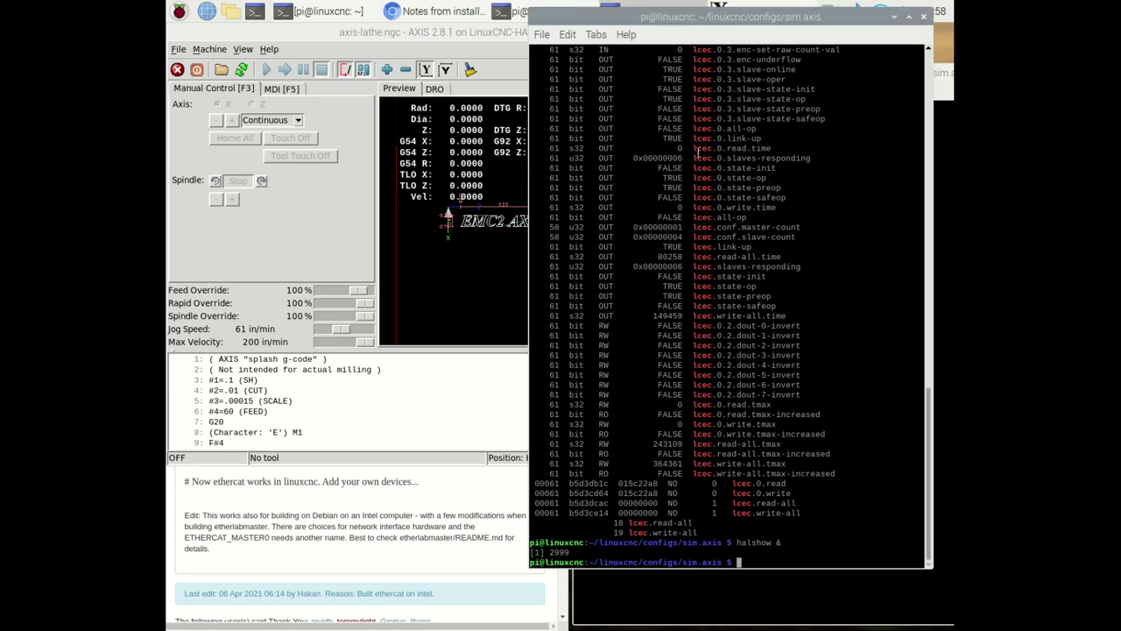
- Quit AXIS to shut down LinuxCNC
{"action": "left_click", "coordinate": [185, 53]}
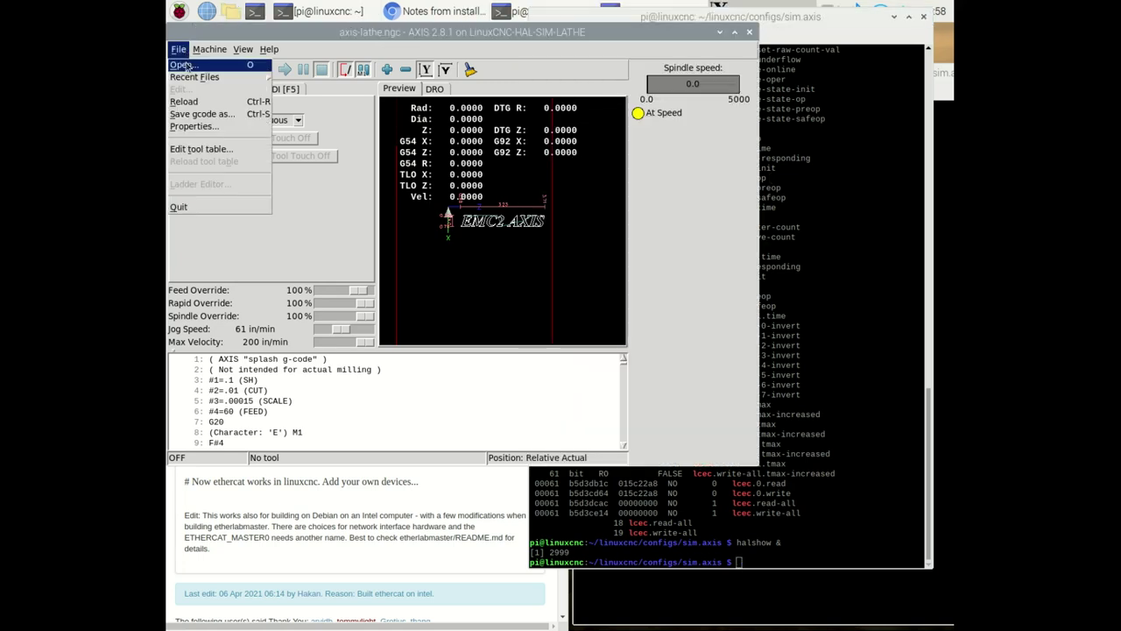
{"action": "left_click", "coordinate": [185, 208]}
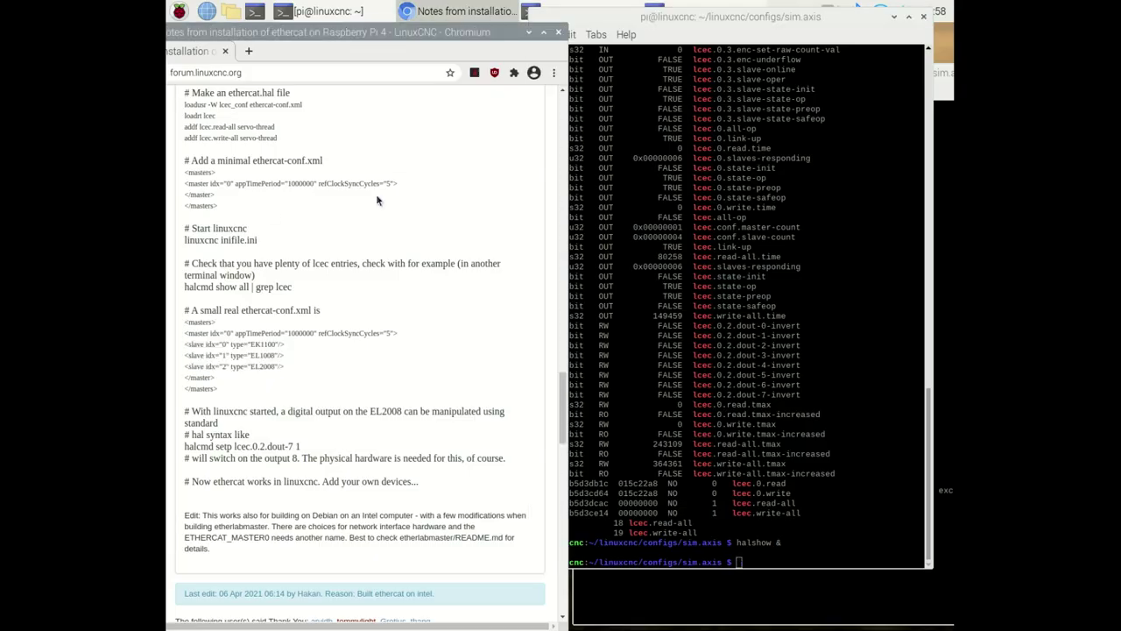
{"action": "scroll", "coordinate": [377, 200], "scroll_direction": "down", "scroll_amount": 3}
{"action": "scroll", "coordinate": [376, 201], "scroll_direction": "down", "scroll_amount": 4}
{"action": "scroll", "coordinate": [377, 201], "scroll_direction": "down", "scroll_amount": 5}
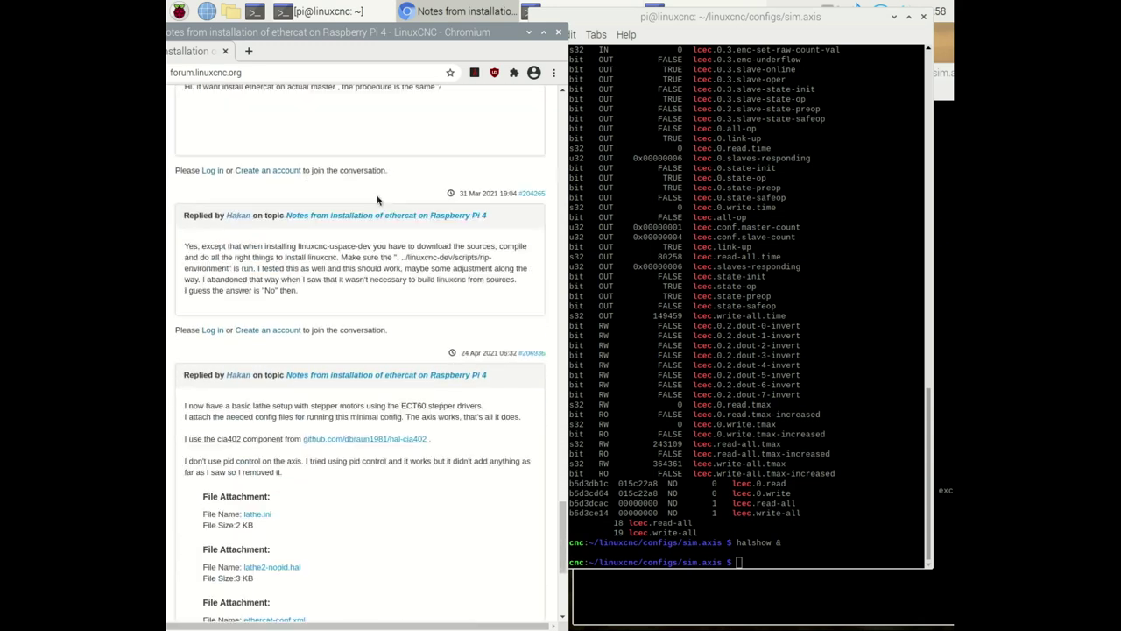
{"action": "scroll", "coordinate": [376, 201], "scroll_direction": "down", "scroll_amount": 5}
- Create a new ecat folder in the configs directory and change into it
{"action": "left_click", "coordinate": [746, 356]}
{"action": "key", "text": "ctrl+l"}
{"action": "type", "text": "cd"}
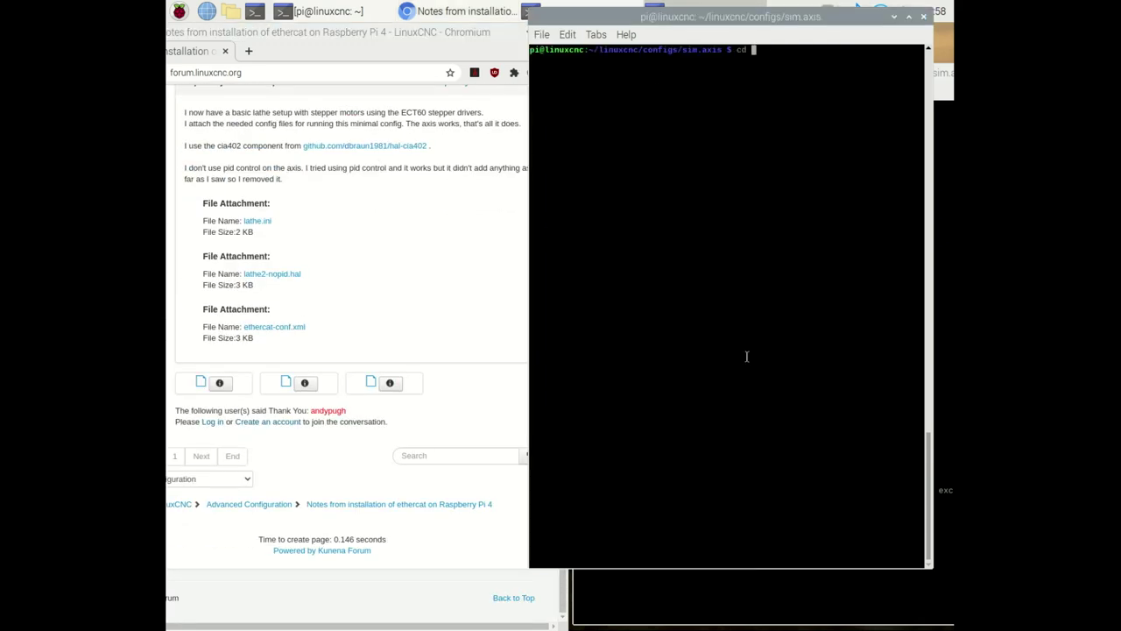
{"action": "key", "text": "ctrl+l"}
{"action": "type", "text": "cd .."}
{"action": "key", "text": "Return"}
{"action": "type", "text": "mkdir e"}
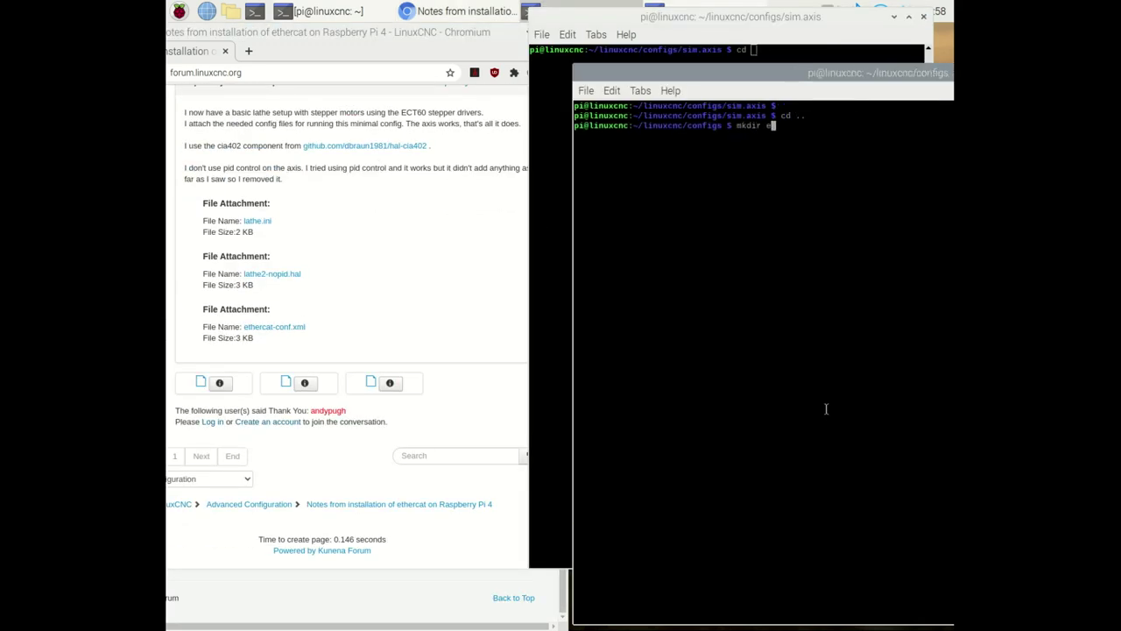
{"action": "type", "text": "cat"}
{"action": "key", "text": "Return"}
{"action": "type", "text": "cd ecat"}
{"action": "key", "text": "Return"}
- Save the forum's lathe.ini, lathe2-nopid.hal and ethercat-conf.xml attachments into ~/linuxcnc/configs/ecat
{"action": "left_click", "coordinate": [225, 448]}
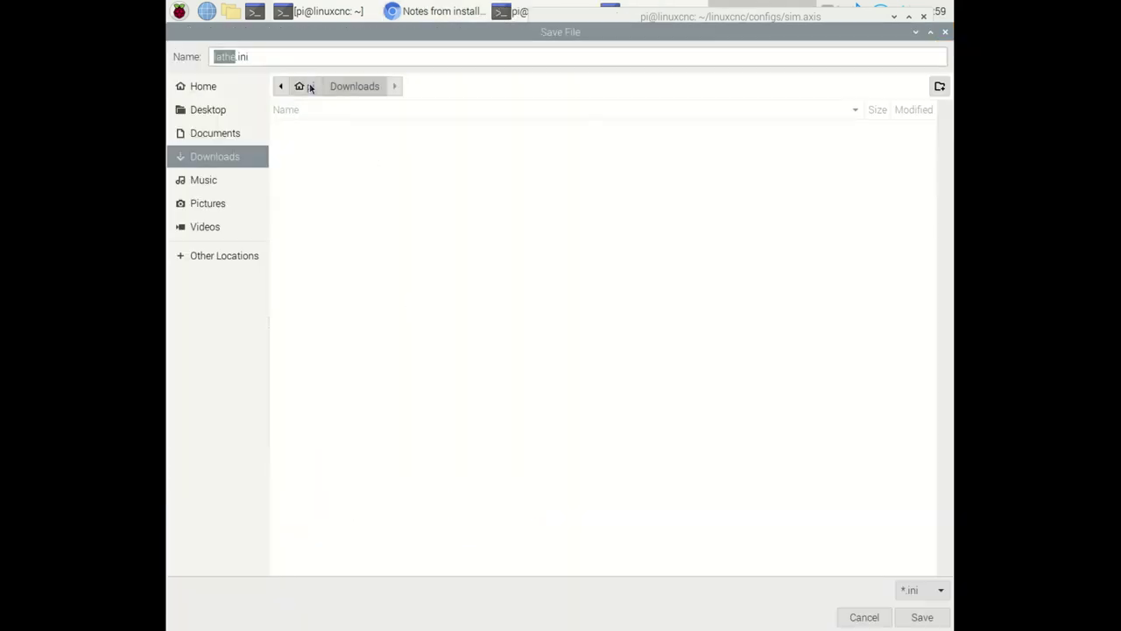
{"action": "left_click", "coordinate": [200, 85]}
{"action": "double_click", "coordinate": [313, 215]}
{"action": "double_click", "coordinate": [305, 133]}
{"action": "key", "text": "Return"}
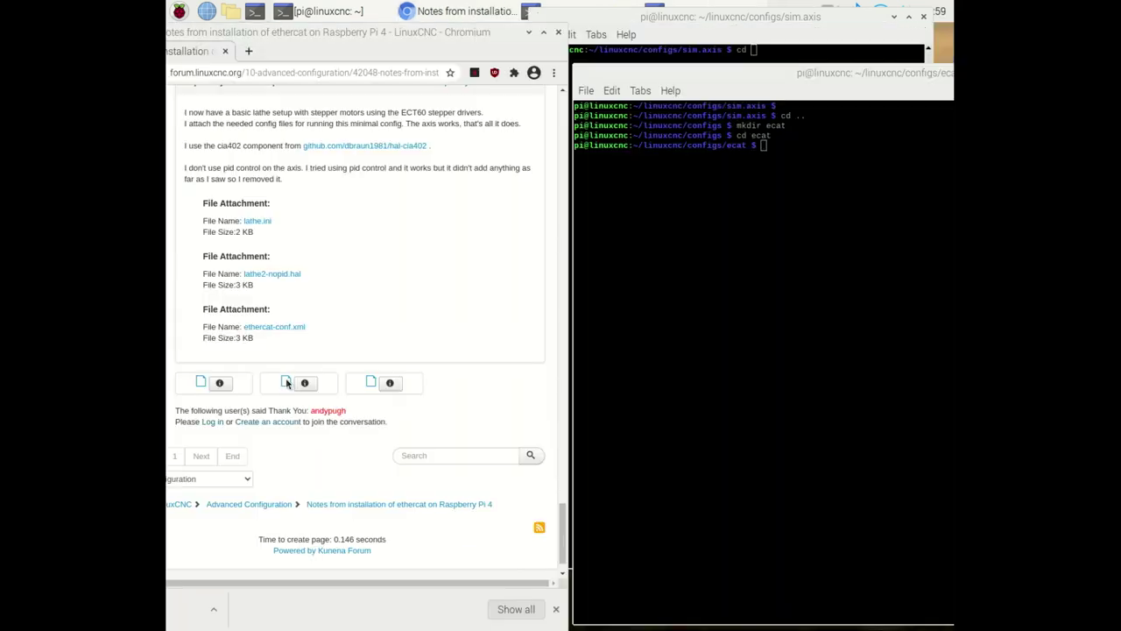
{"action": "right_click", "coordinate": [287, 382]}
{"action": "left_click", "coordinate": [375, 458]}
{"action": "left_click", "coordinate": [915, 616]}
{"action": "right_click", "coordinate": [390, 383]}
{"action": "left_click", "coordinate": [430, 458]}
{"action": "key", "text": "Return"}
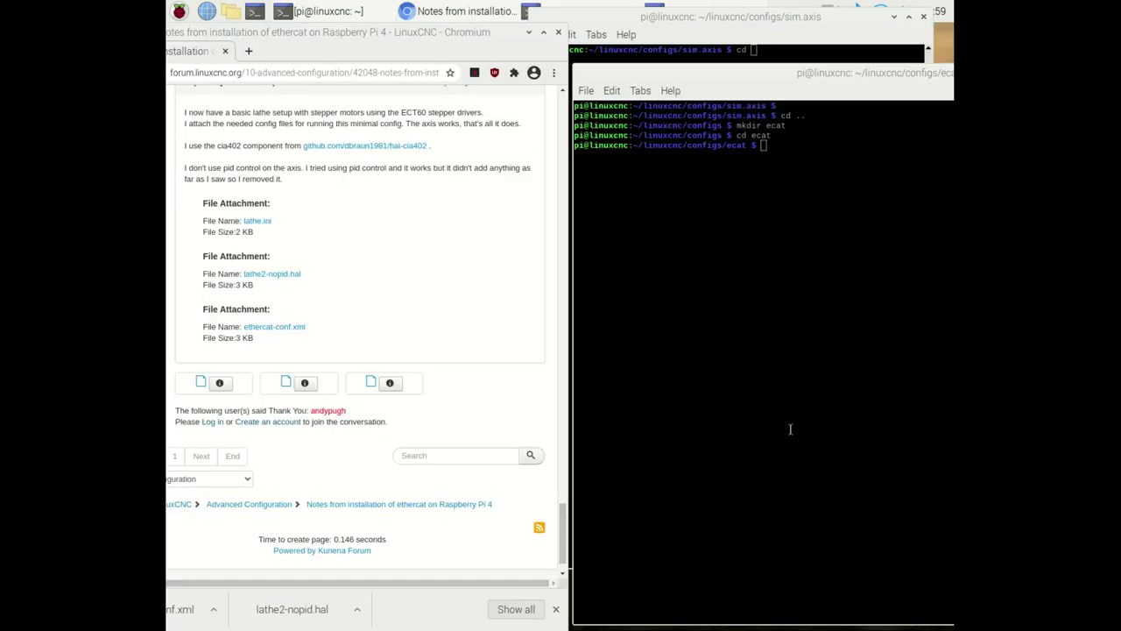
- List the downloaded files in the ecat folder
{"action": "left_click", "coordinate": [790, 429]}
{"action": "type", "text": "ls"}
{"action": "key", "text": "Return"}
- Print ethercat-conf.xml with more to view its slave definitions
{"action": "type", "text": "more eth"}
{"action": "key", "text": "Tab"}
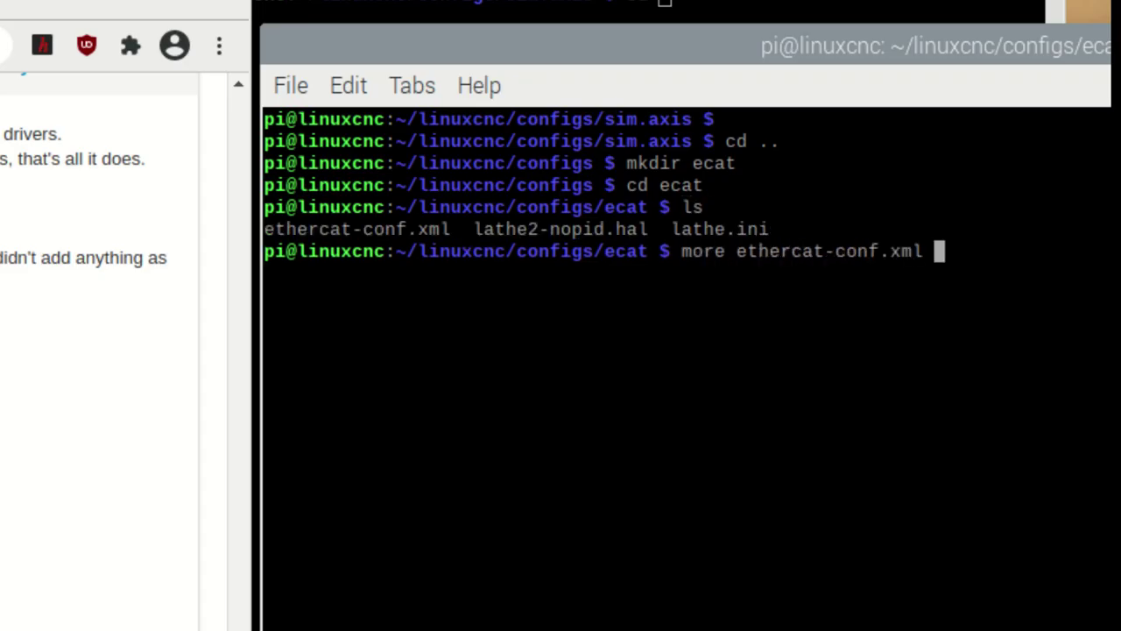
{"action": "key", "text": "Return"}
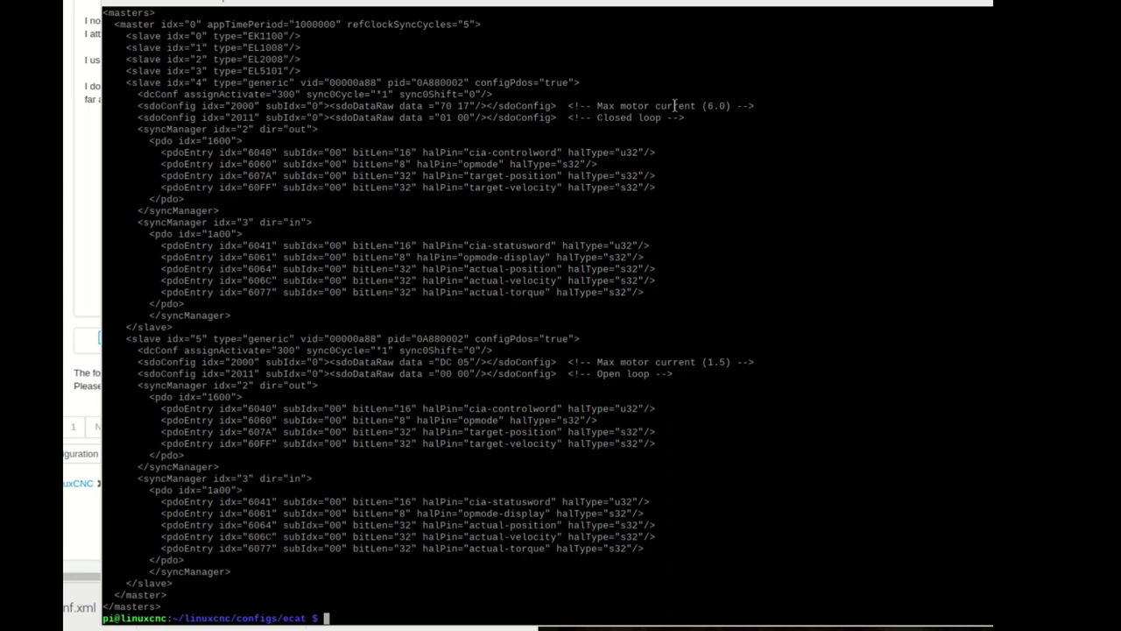
- Start LinuxCNC with lathe.ini, which fails to load cia402
{"action": "type", "text": "linux"}
{"action": "type", "text": "cnc "}
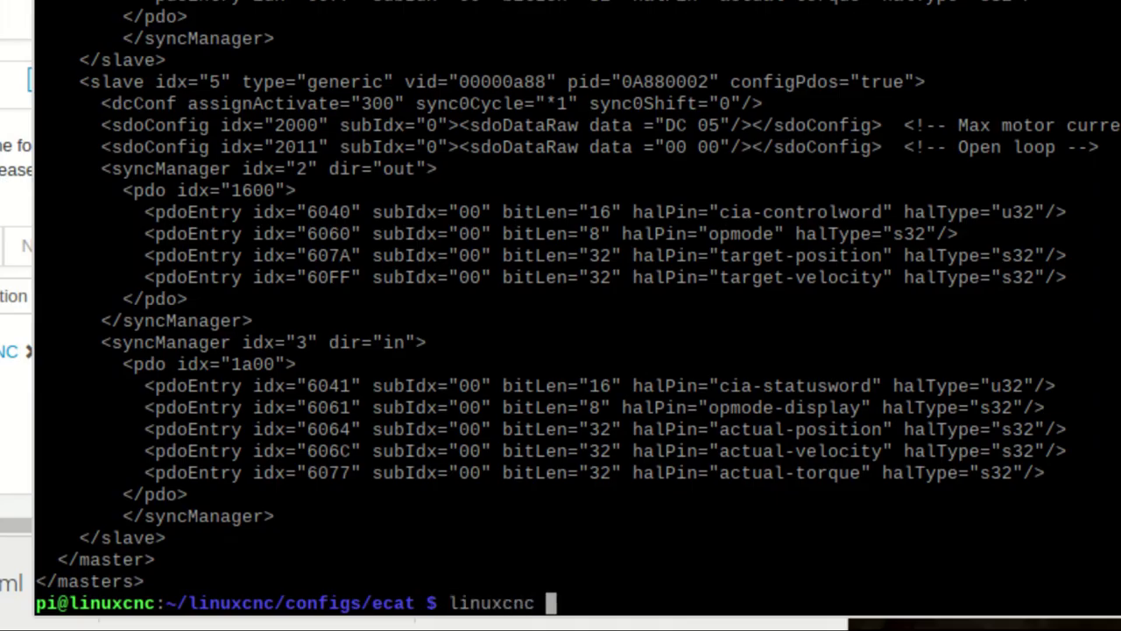
{"action": "type", "text": "lathe.ini"}
{"action": "key", "text": "Return"}
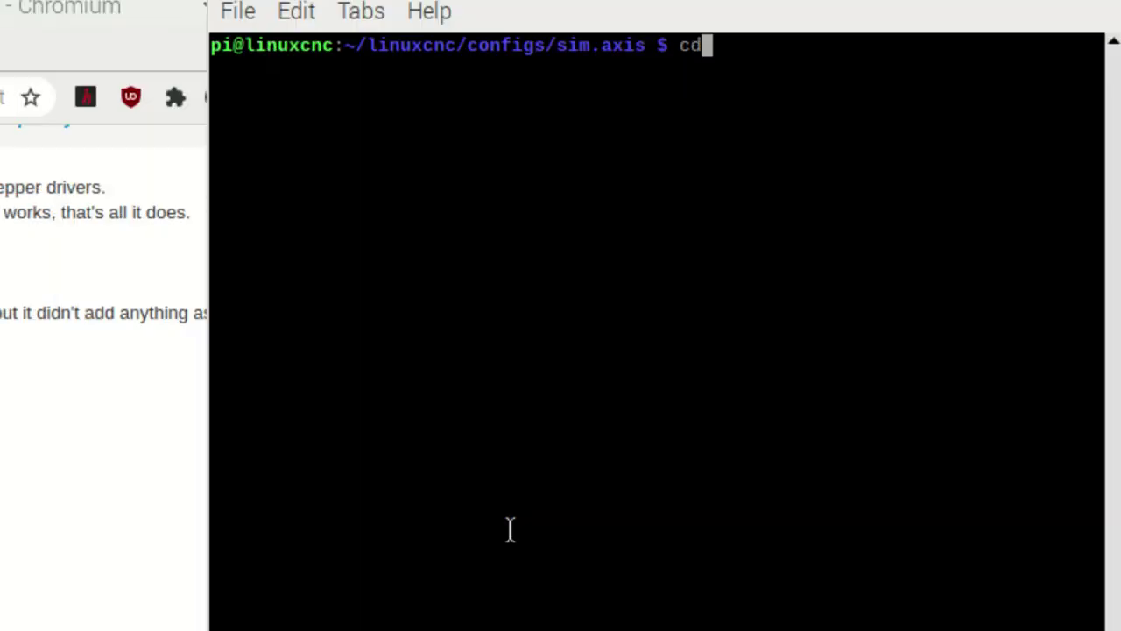
{"action": "key", "text": "Return"}
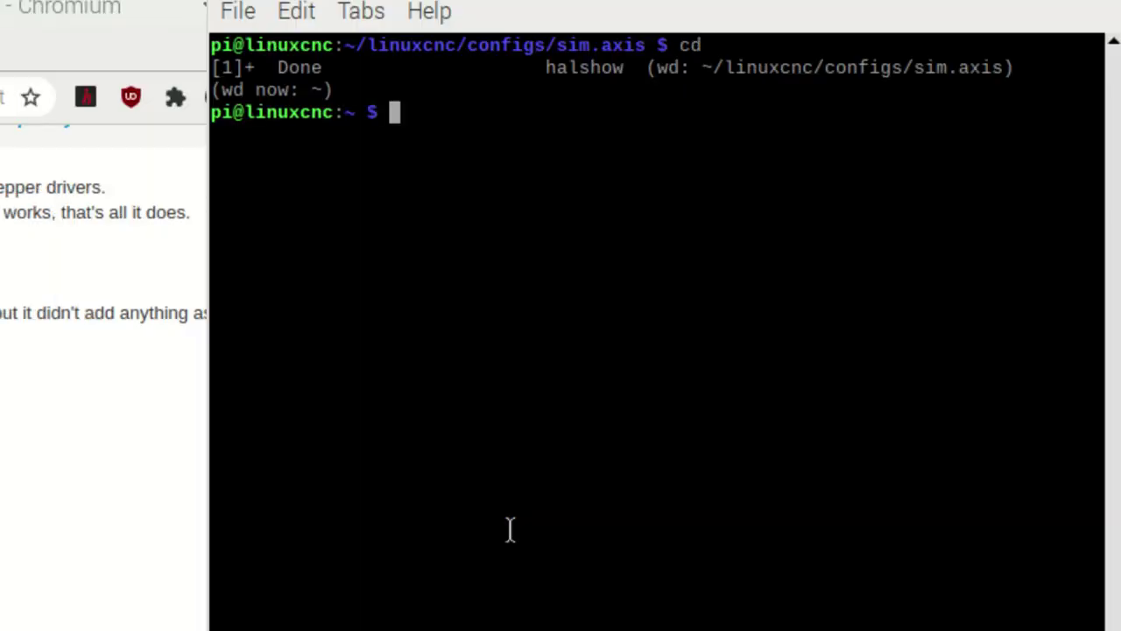
- Clone github.com/dbraun1981/hal-cia402 and list the repository's files
{"action": "type", "text": "git clone https://github.com/dbraun1981/hal-cia402"}
{"action": "key", "text": "Return"}
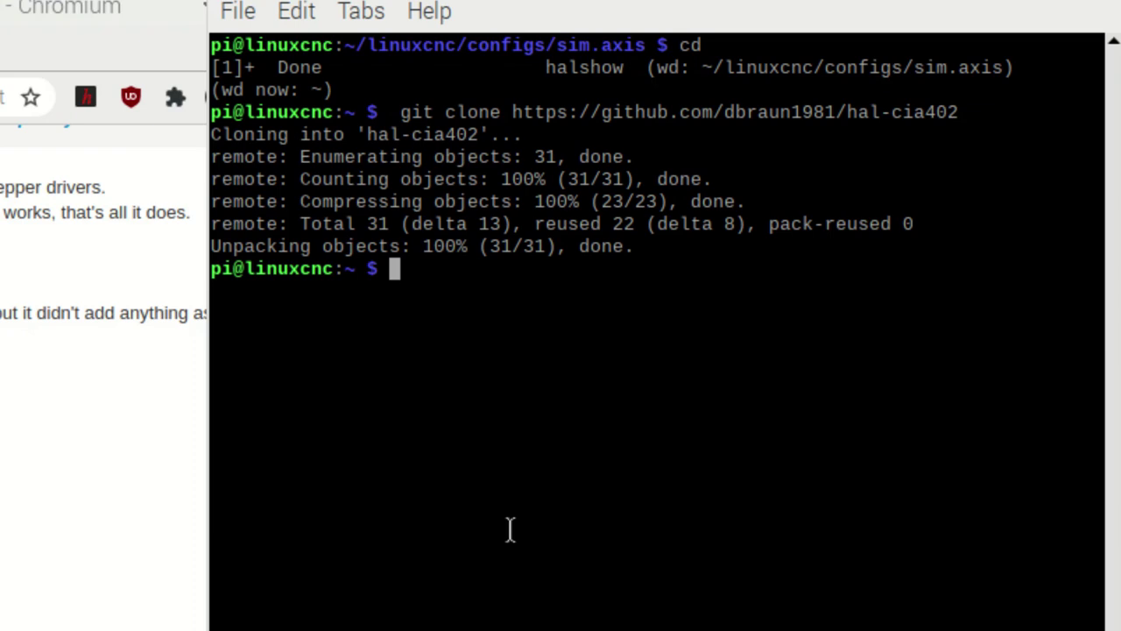
{"action": "type", "text": "cd hal-cia402/"}
{"action": "key", "text": "Return"}
{"action": "type", "text": "ls"}
{"action": "key", "text": "Return"}
- Compile and install cia402.comp with sudo halcompile --install
{"action": "type", "text": "sudo h"}
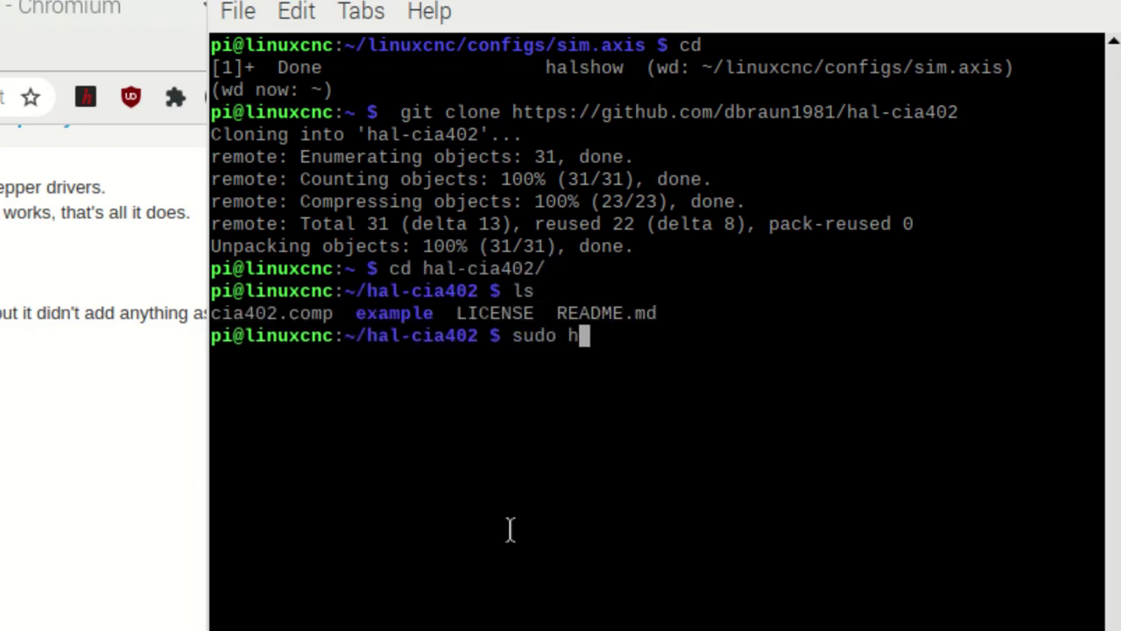
{"action": "type", "text": "alcompile --install "}
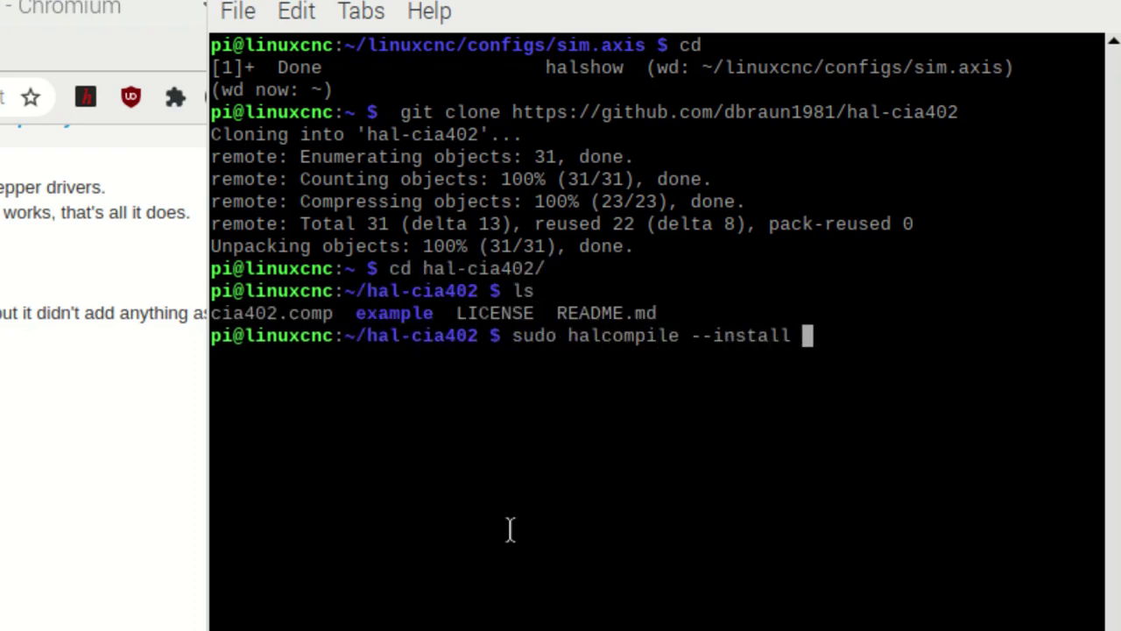
{"action": "type", "text": "c"}
{"action": "key", "text": "Tab"}
{"action": "key", "text": "Return"}
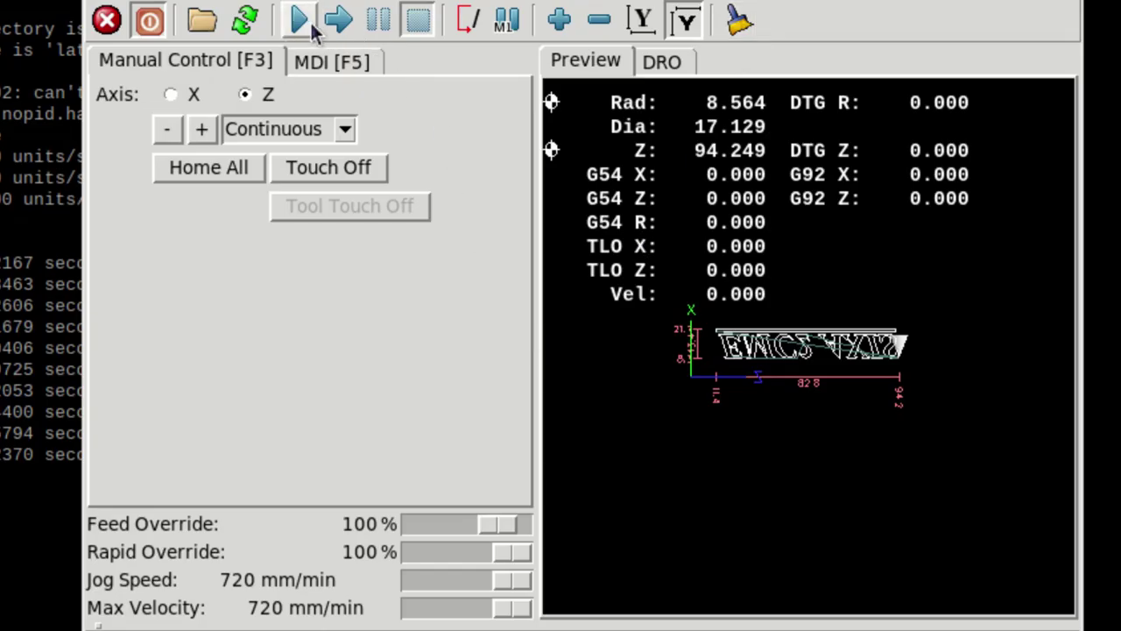
- Start the loaded lathe program with AXIS's cycle start button
{"action": "left_click", "coordinate": [306, 29]}
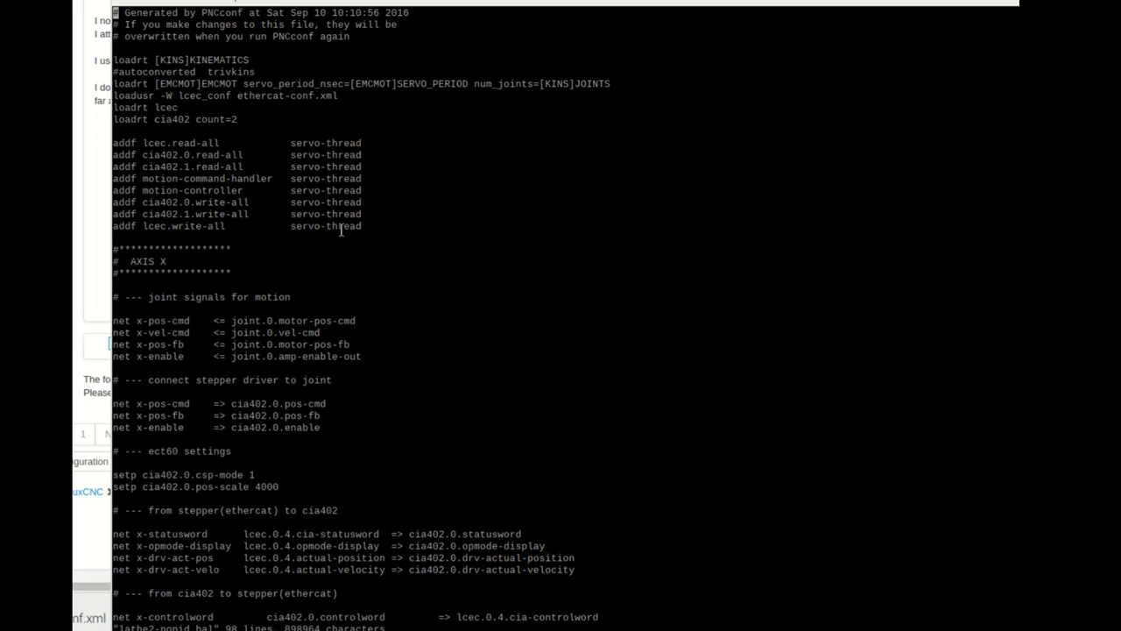
- Scroll lathe2-nopid.hal down to the Z-axis cia402 wiring and E-STOP section
{"action": "scroll", "coordinate": [341, 230], "scroll_direction": "down", "scroll_amount": 15}
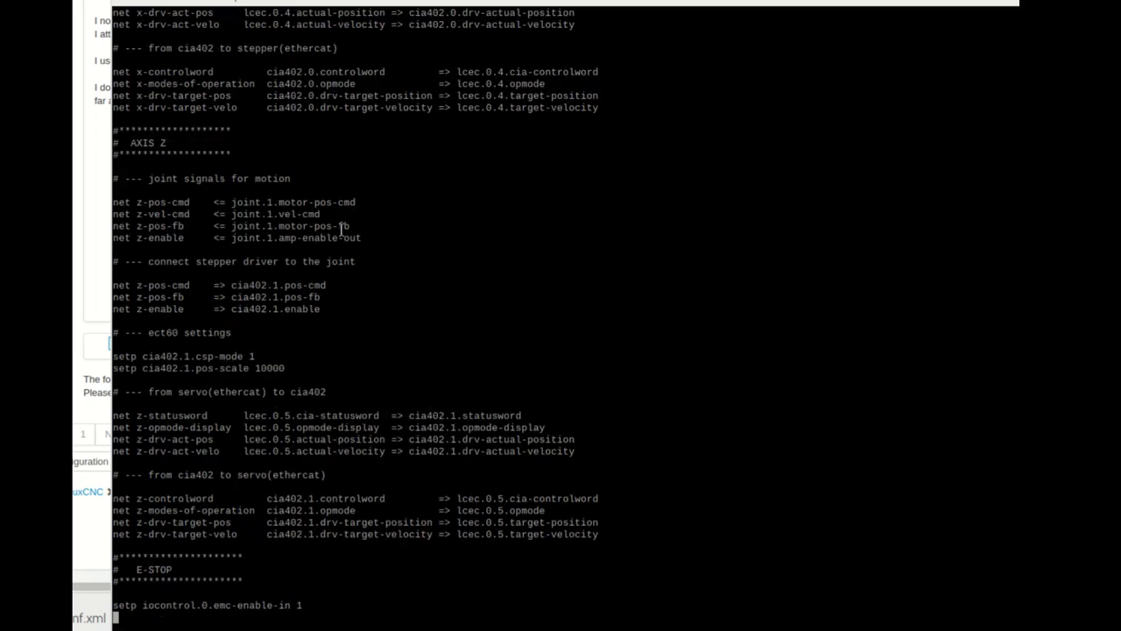